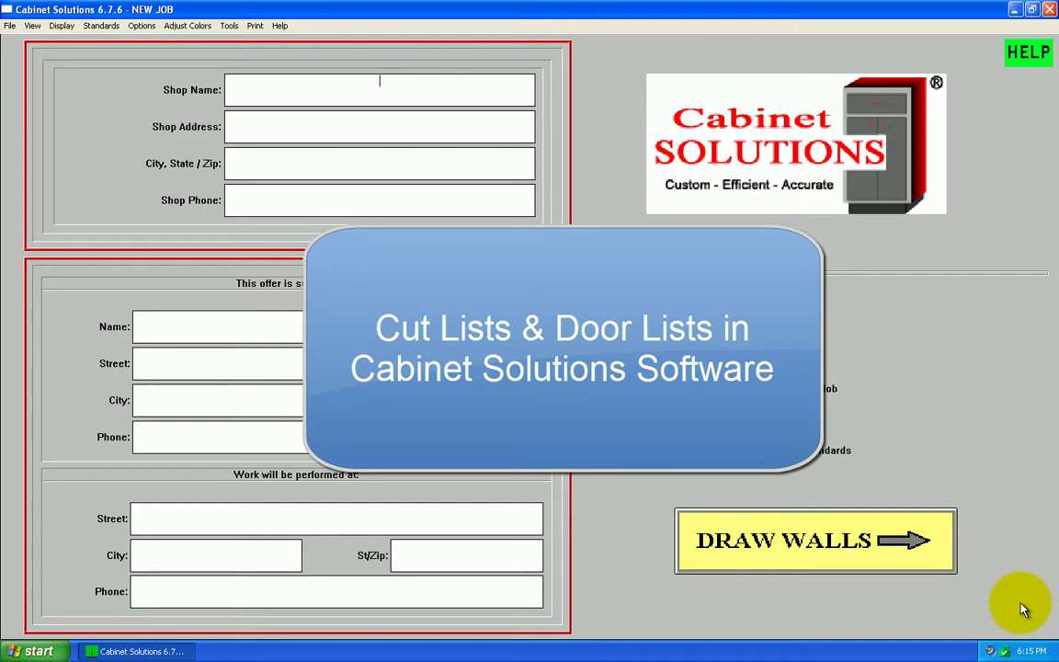
# Draw wall1 on the floor plan and set its length to 100 inches.
pyautogui.click(756, 542)
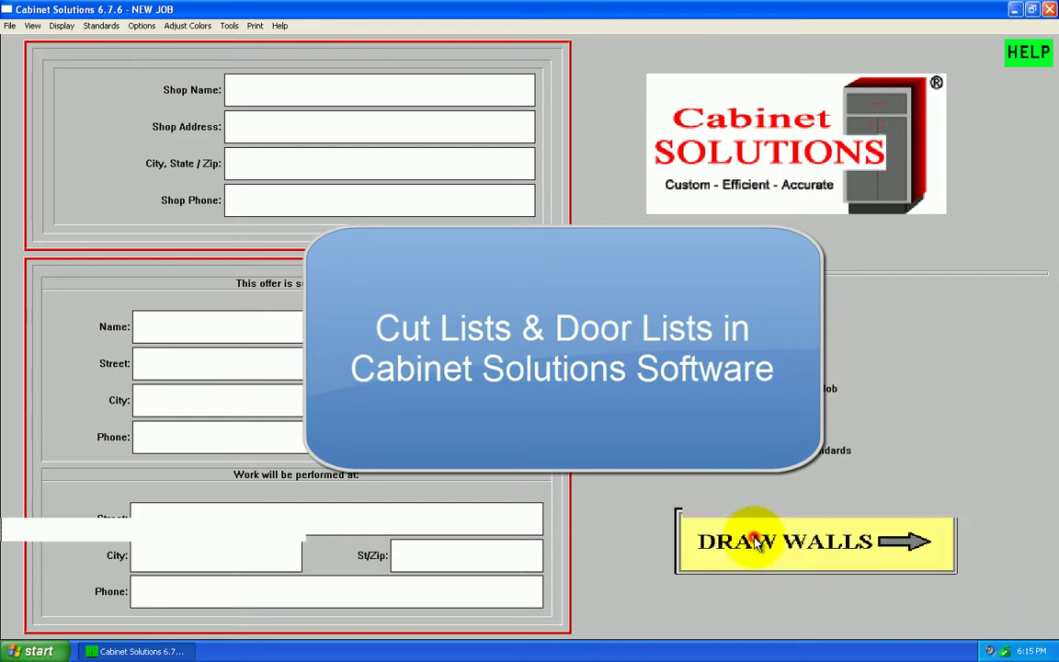
pyautogui.click(302, 13)
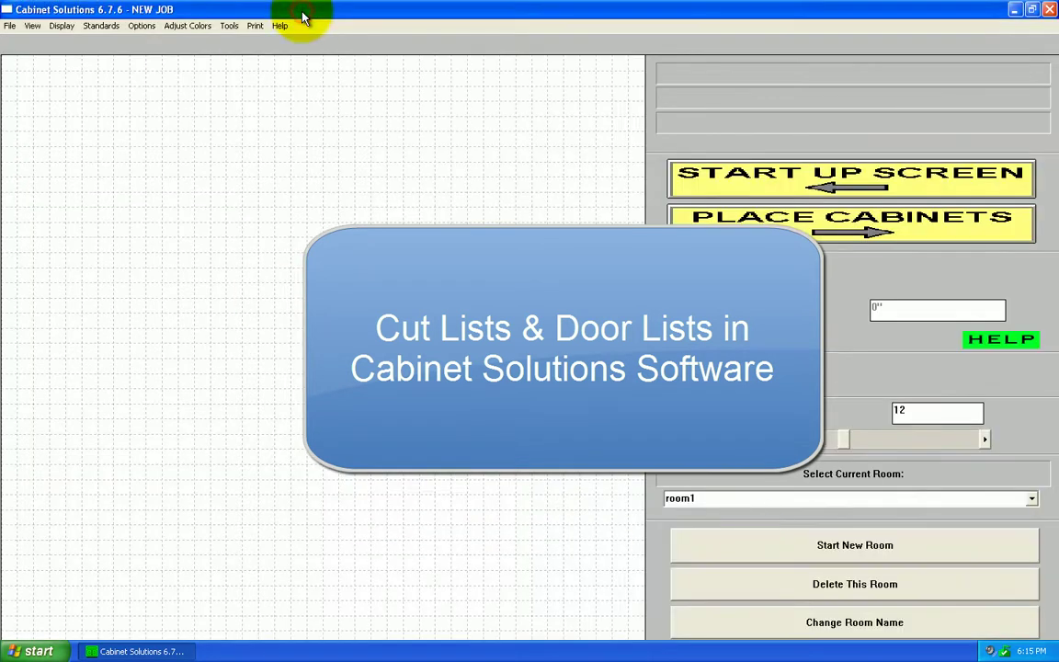
pyautogui.moveTo(107, 276); pyautogui.dragTo(267, 280)
pyautogui.write('100')
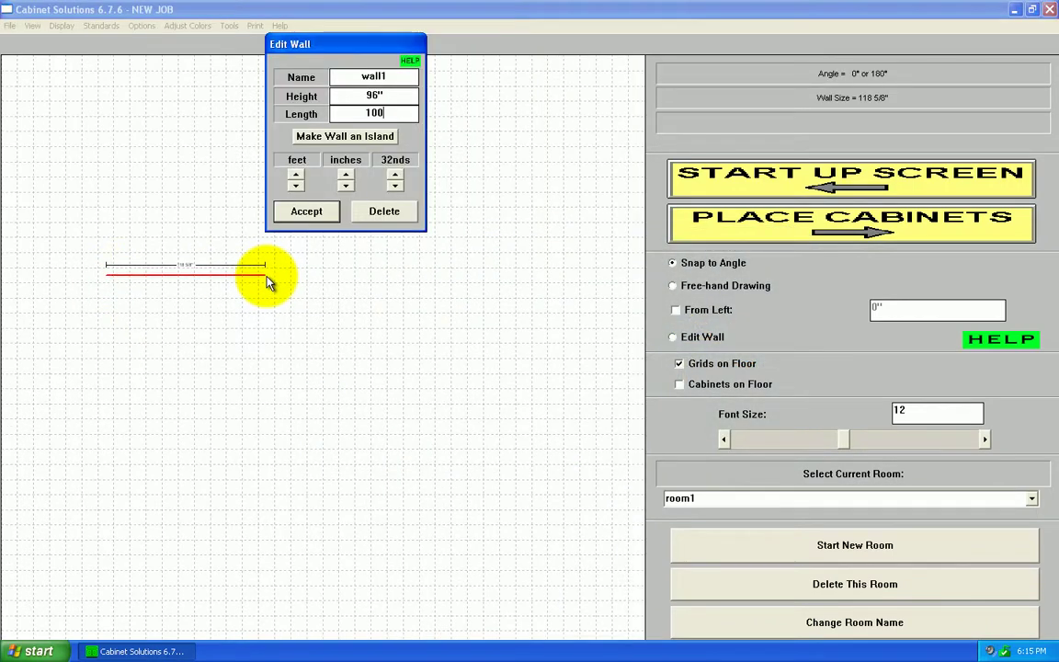
pyautogui.press('Return')
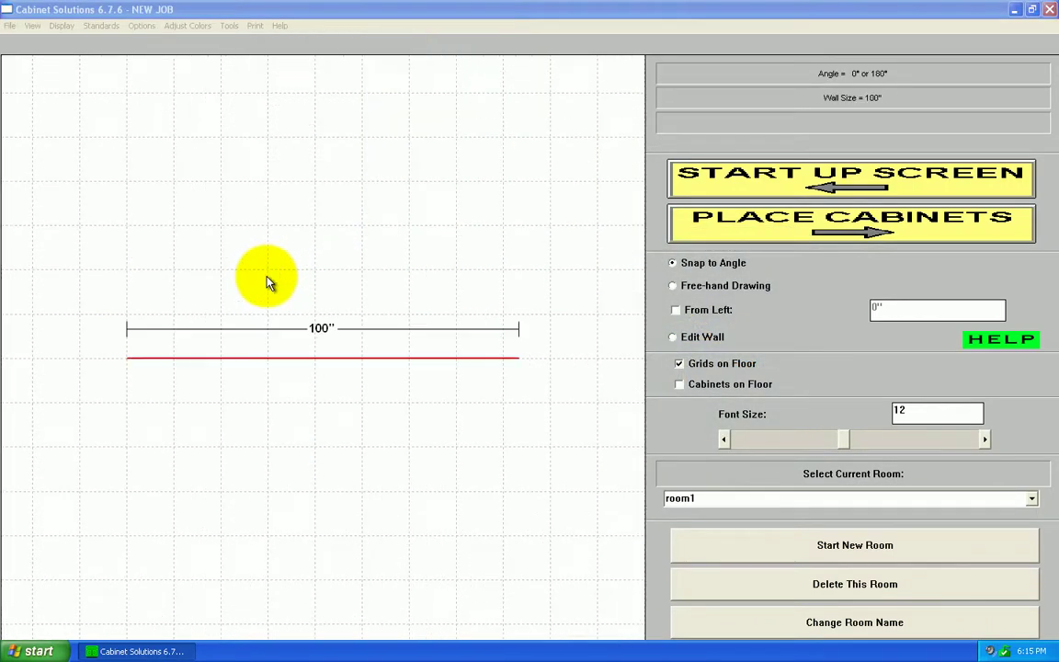
# Place a 48-inch wide standard base cabinet, cab 01, against wall1.
pyautogui.click(835, 227)
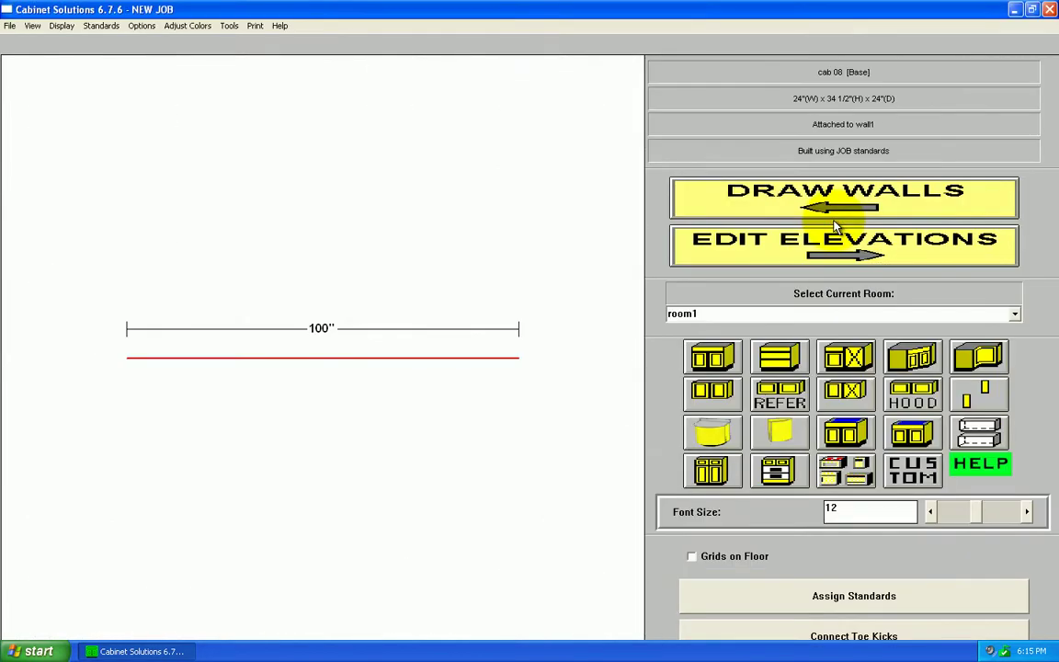
pyautogui.click(714, 361)
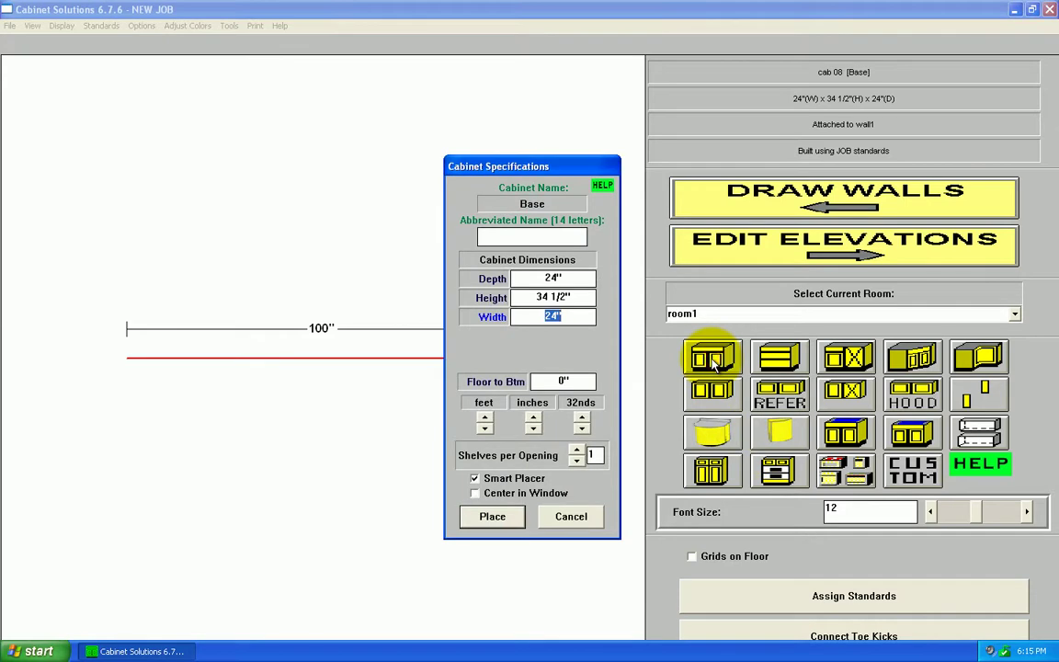
pyautogui.write('48')
pyautogui.click(492, 516)
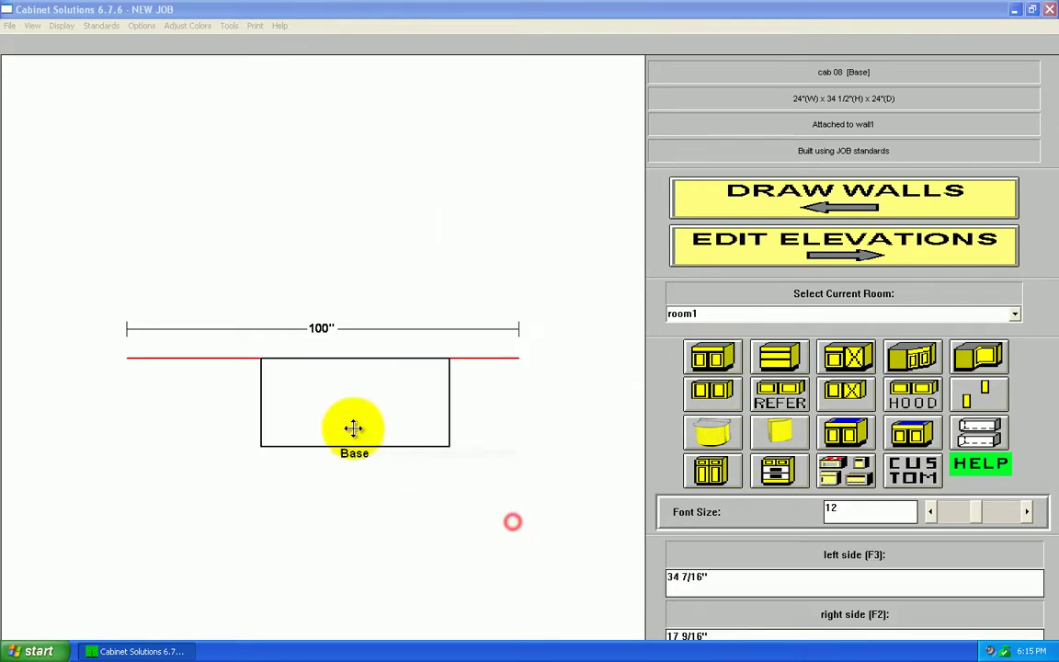
pyautogui.click(336, 385)
# Show cab 01 on the wall elevation, toggling the door display on and off.
pyautogui.click(332, 397)
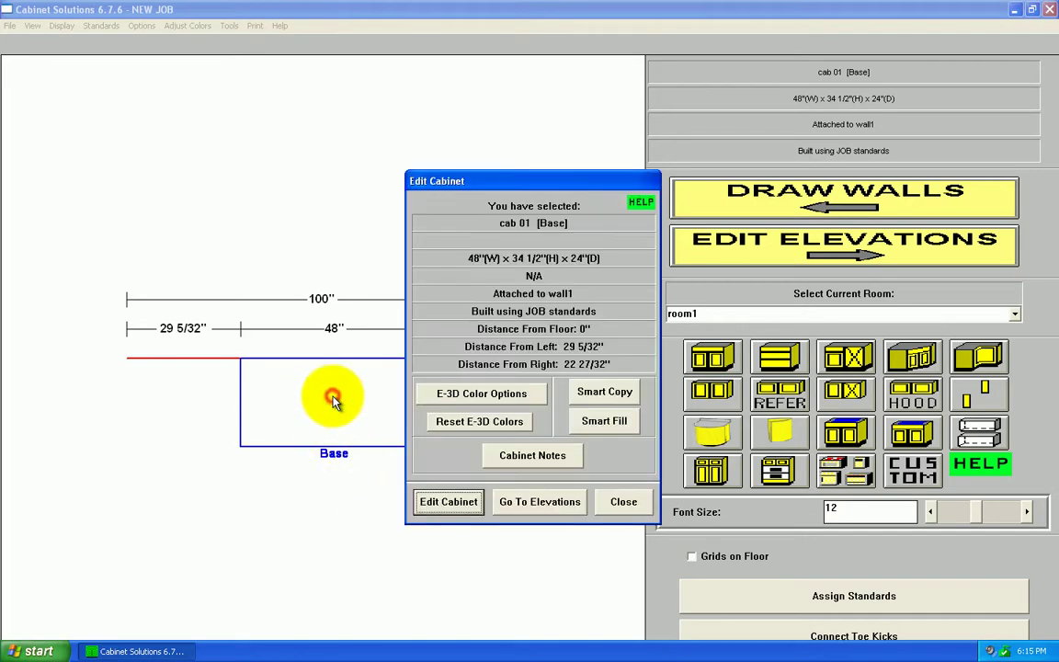
pyautogui.click(539, 501)
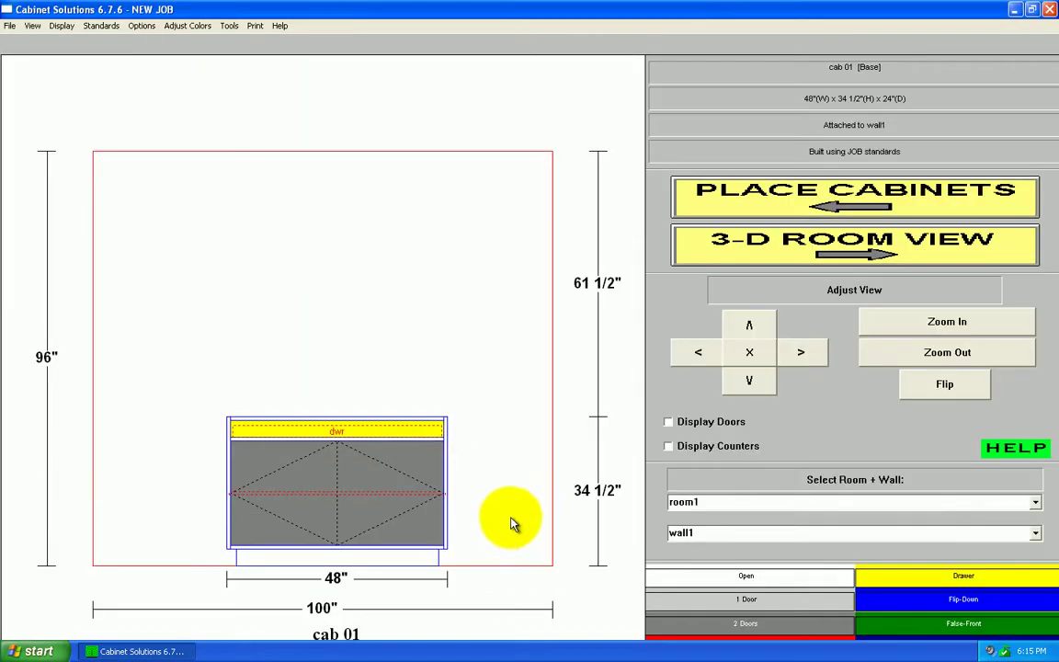
pyautogui.click(670, 424)
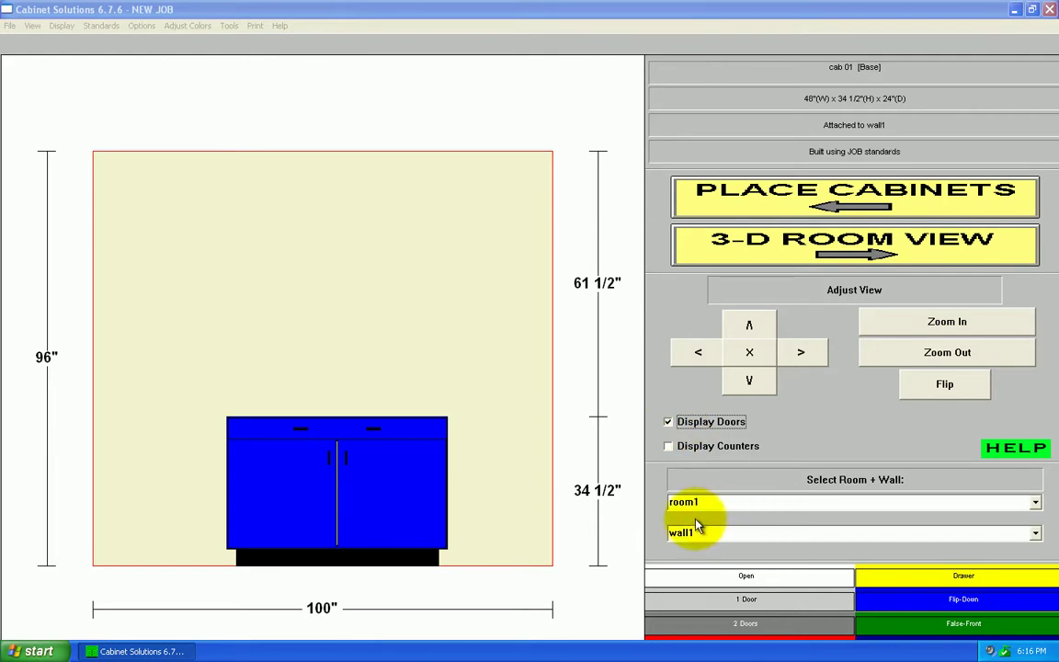
pyautogui.click(711, 421)
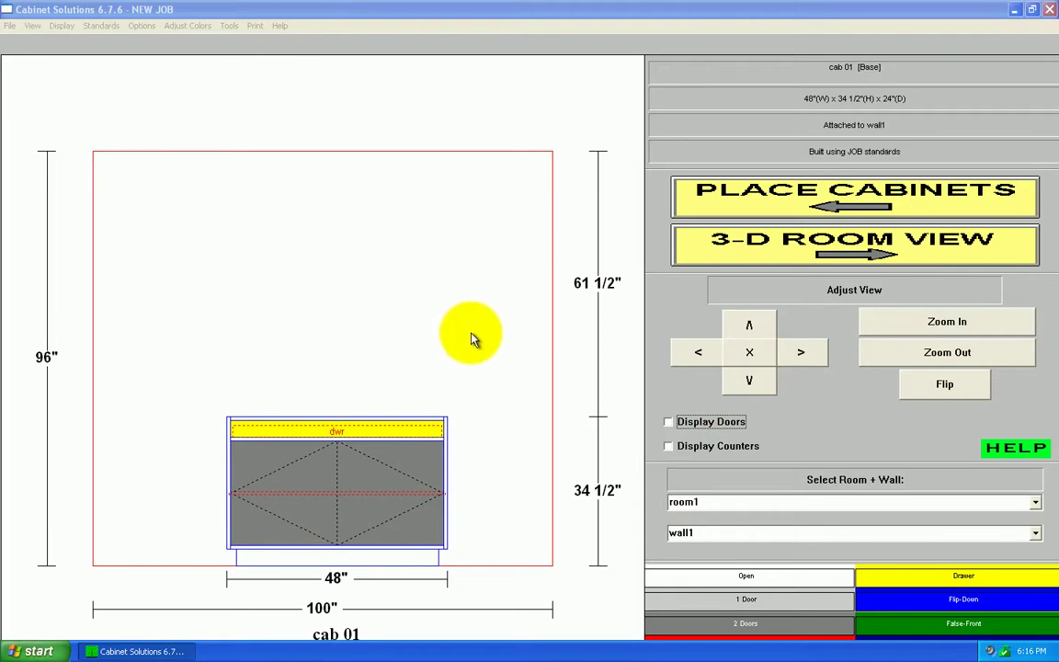
# Change the job construction standards to Face Frame and apply them to the job.
pyautogui.click(99, 26)
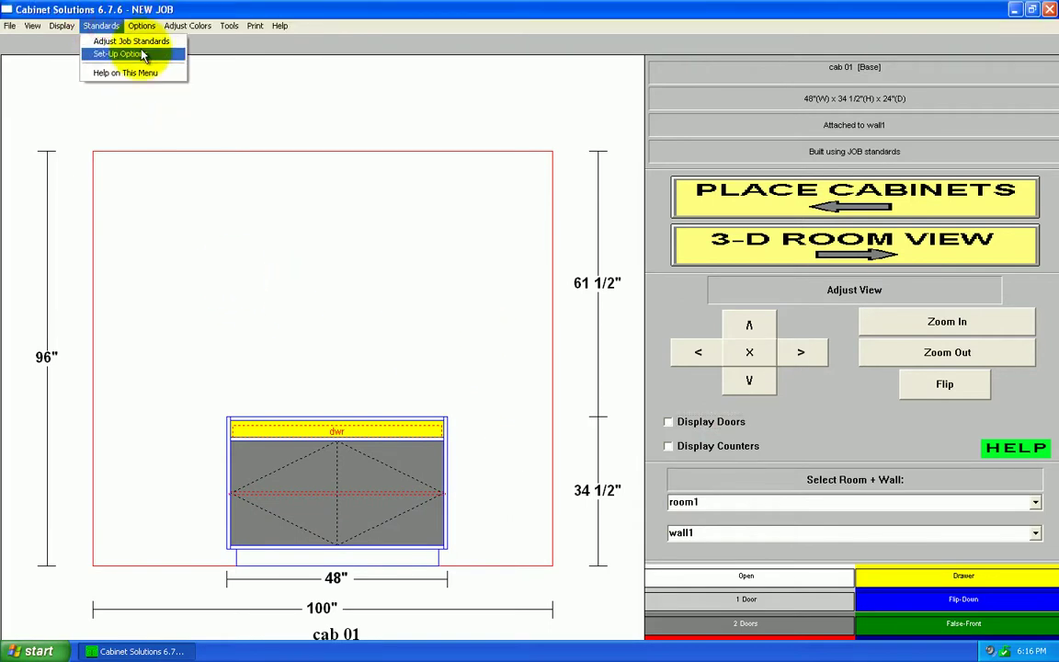
pyautogui.click(139, 44)
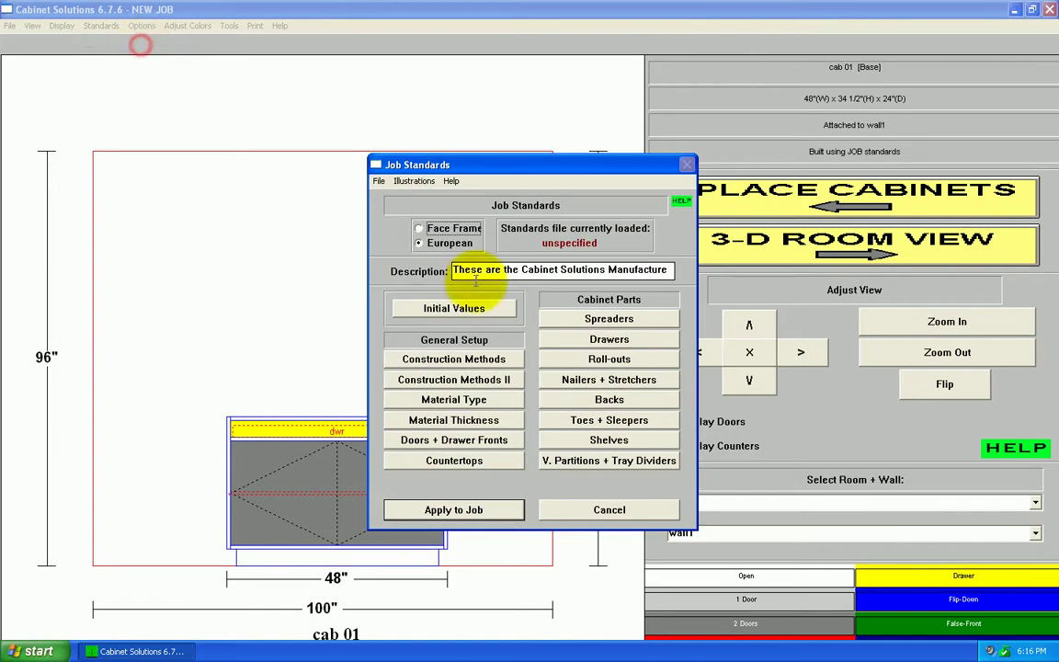
pyautogui.click(451, 230)
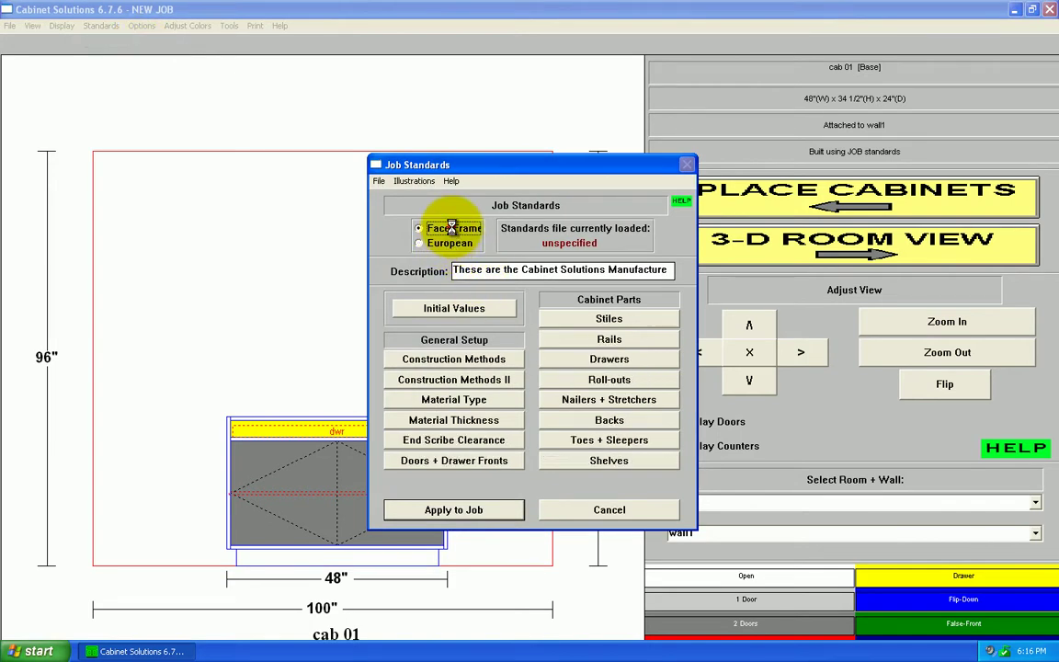
pyautogui.click(442, 511)
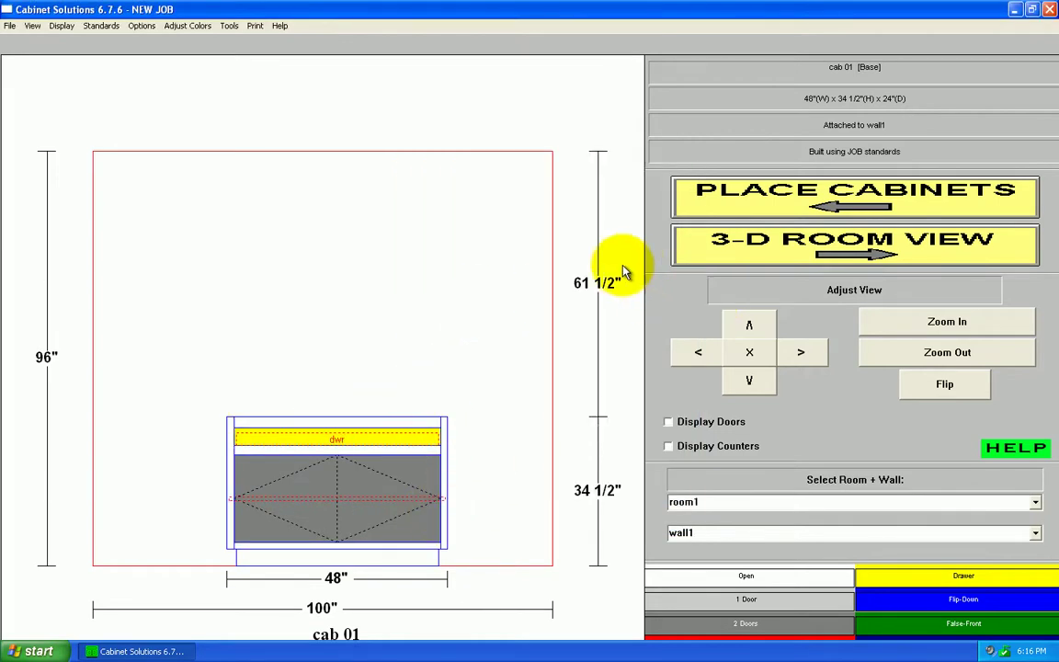
# Check the rebuilt face-frame cab 01, leaving its doors and drawer front displayed.
pyautogui.doubleClick(368, 466)
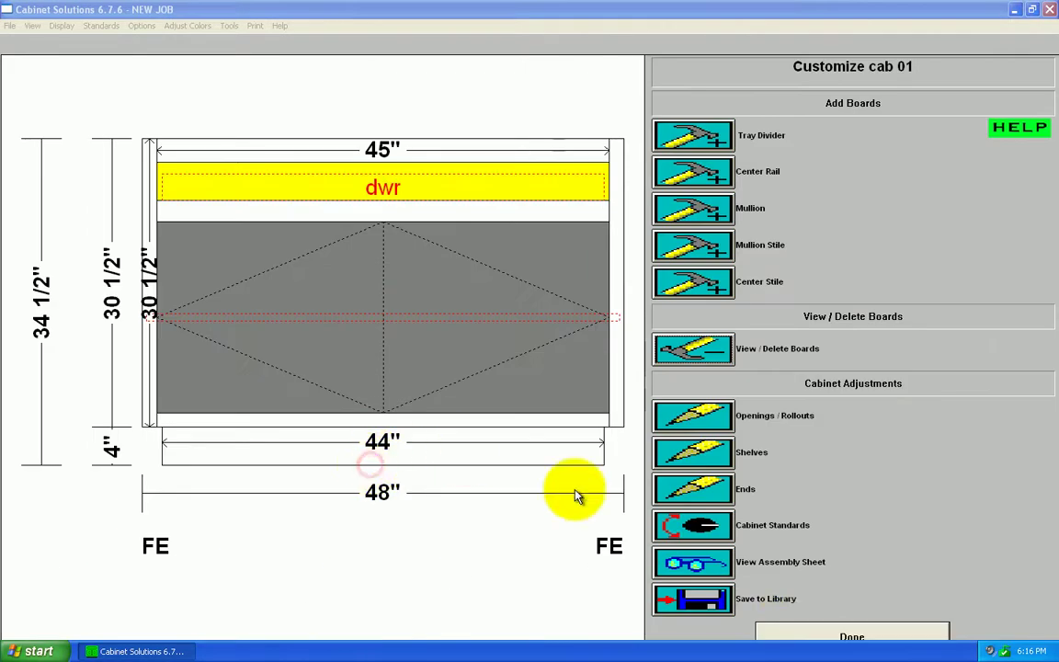
pyautogui.click(796, 625)
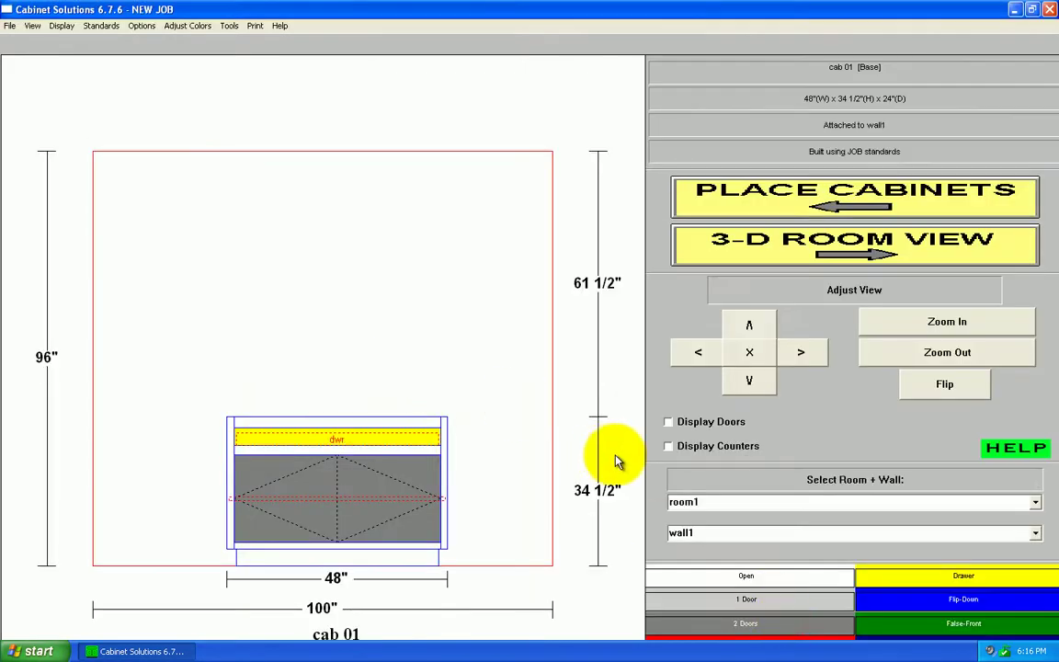
pyautogui.click(696, 426)
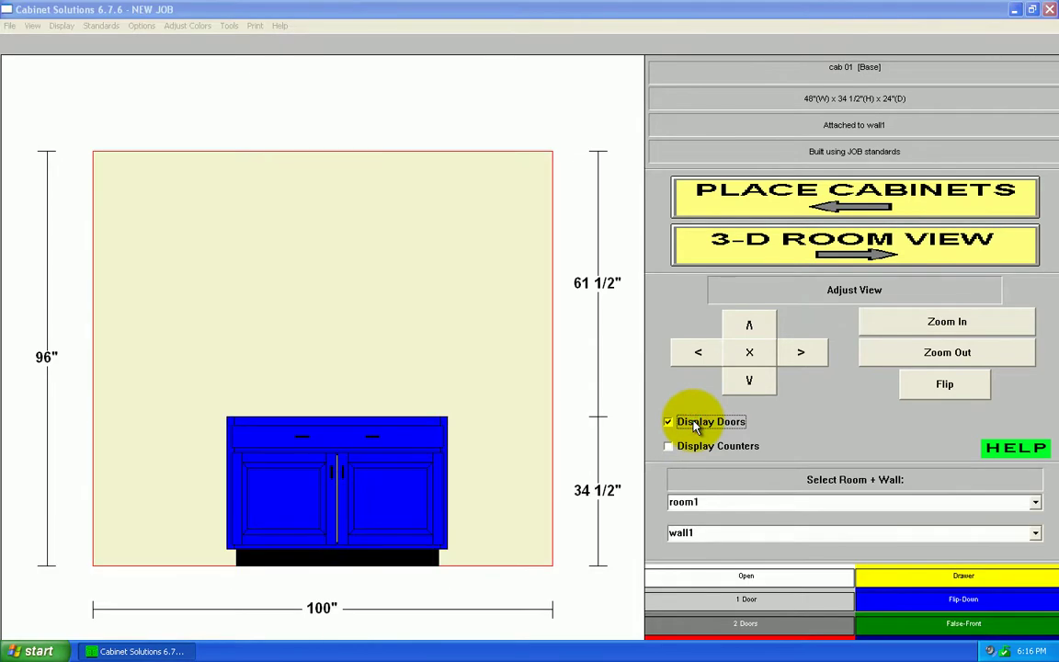
pyautogui.click(669, 423)
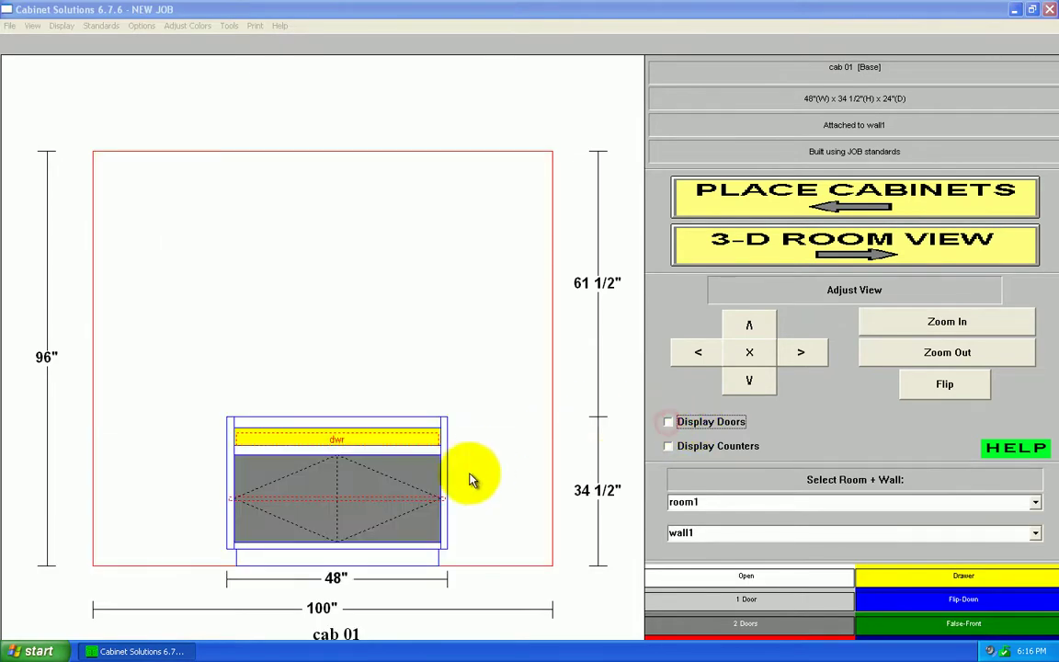
pyautogui.click(670, 424)
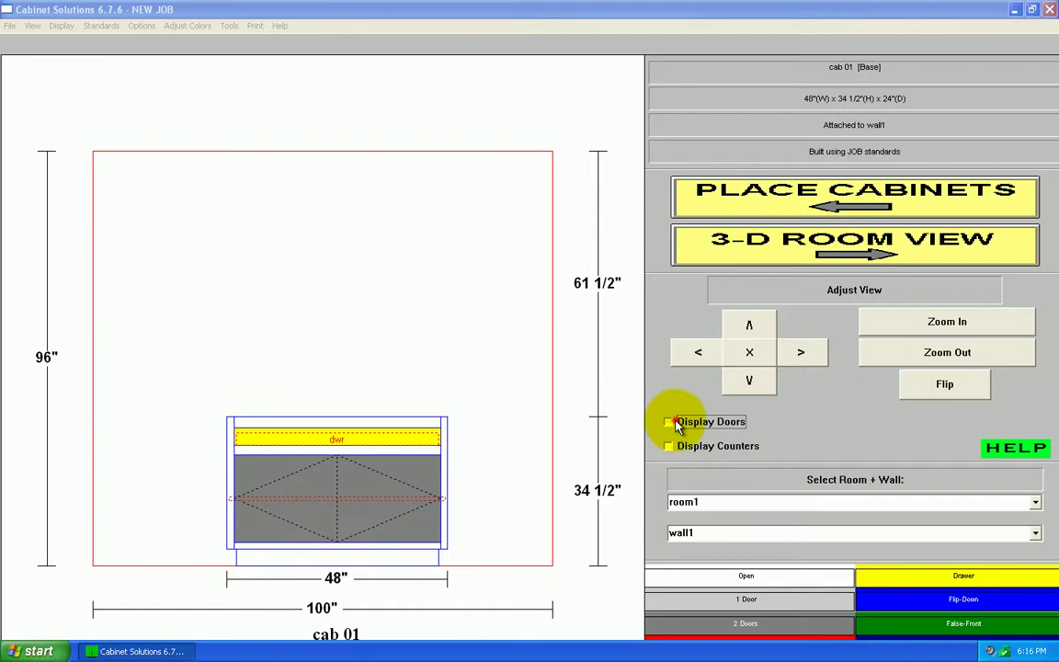
# Add a center stile with a centered partition behind it to cab 01's lower opening.
pyautogui.doubleClick(425, 456)
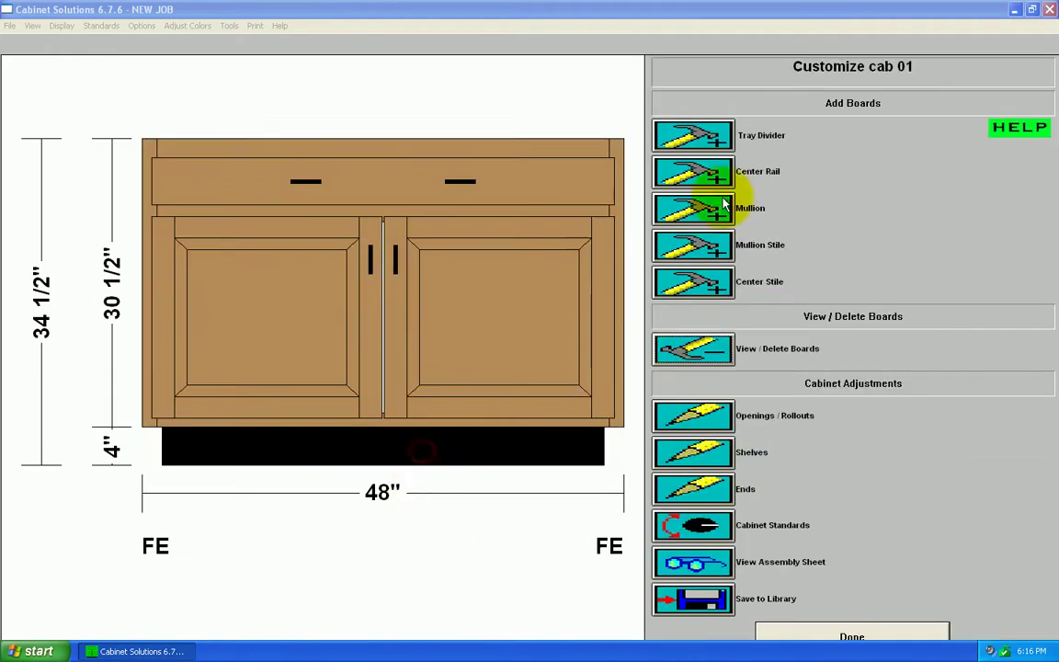
pyautogui.click(721, 291)
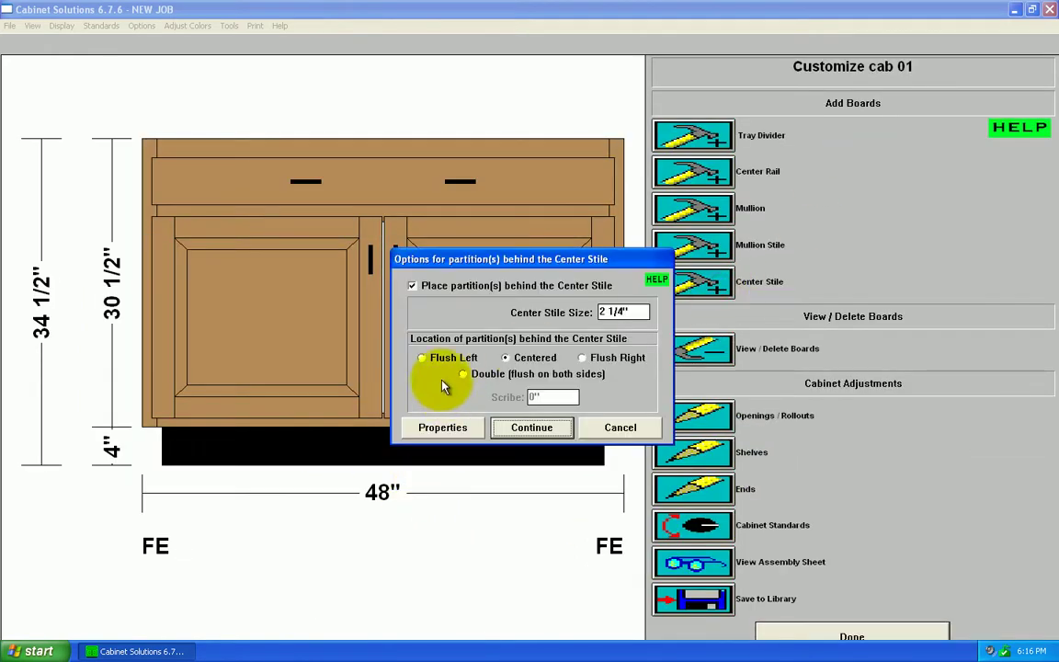
pyautogui.click(451, 427)
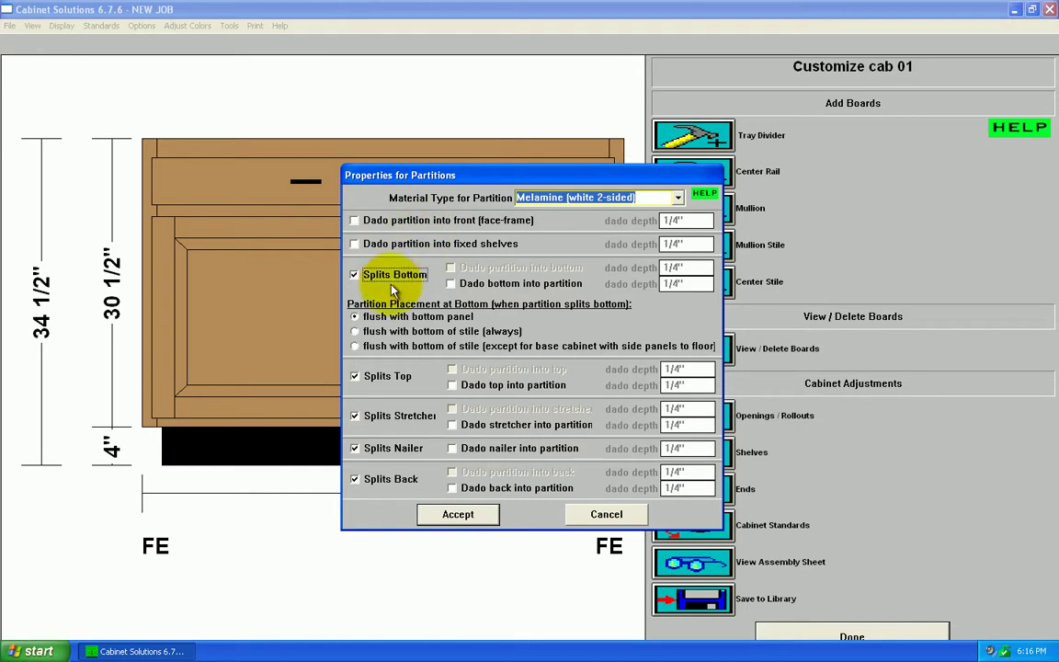
pyautogui.click(452, 515)
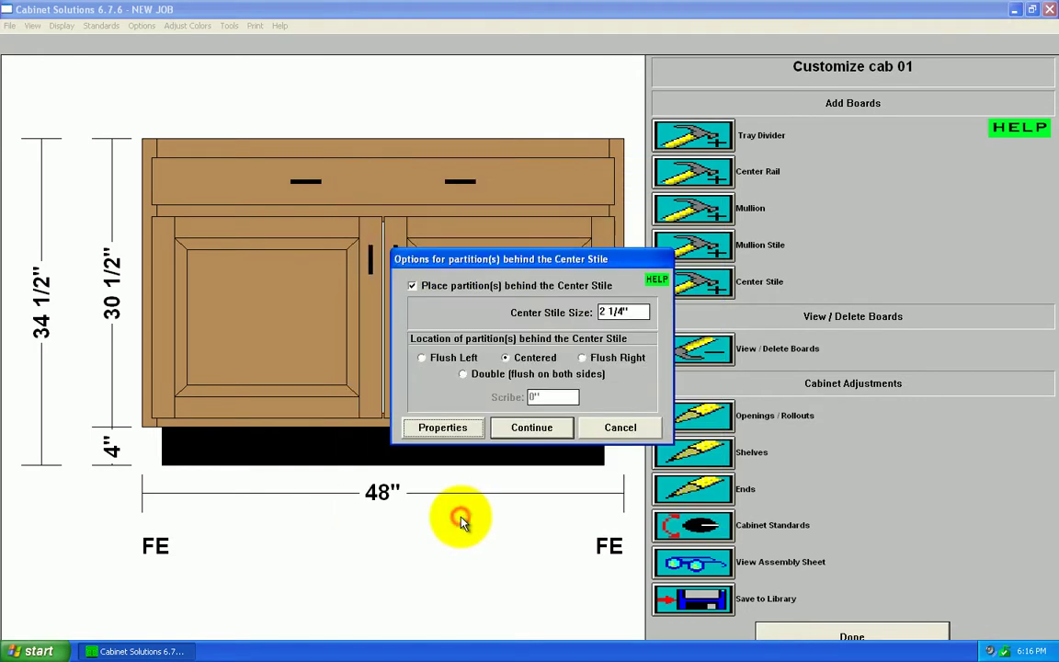
pyautogui.click(529, 427)
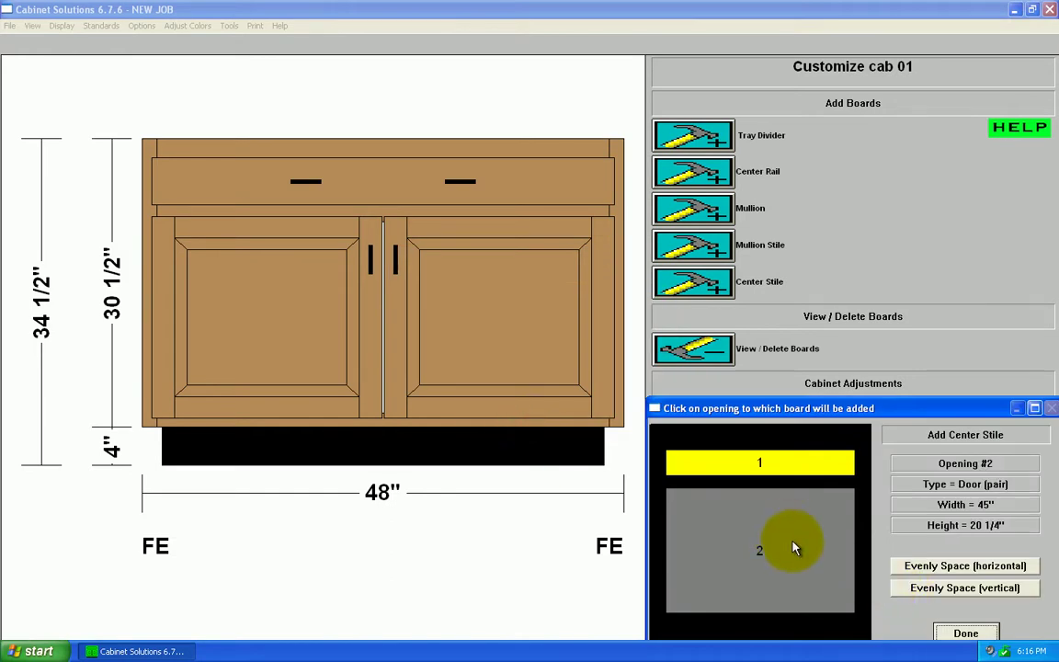
pyautogui.click(770, 515)
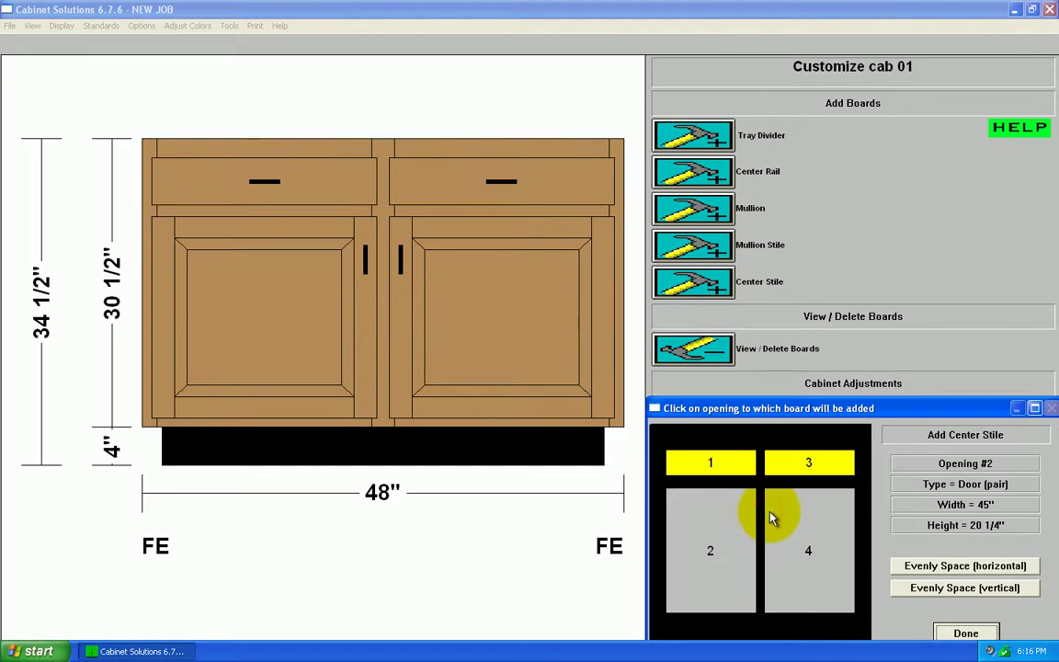
pyautogui.click(965, 633)
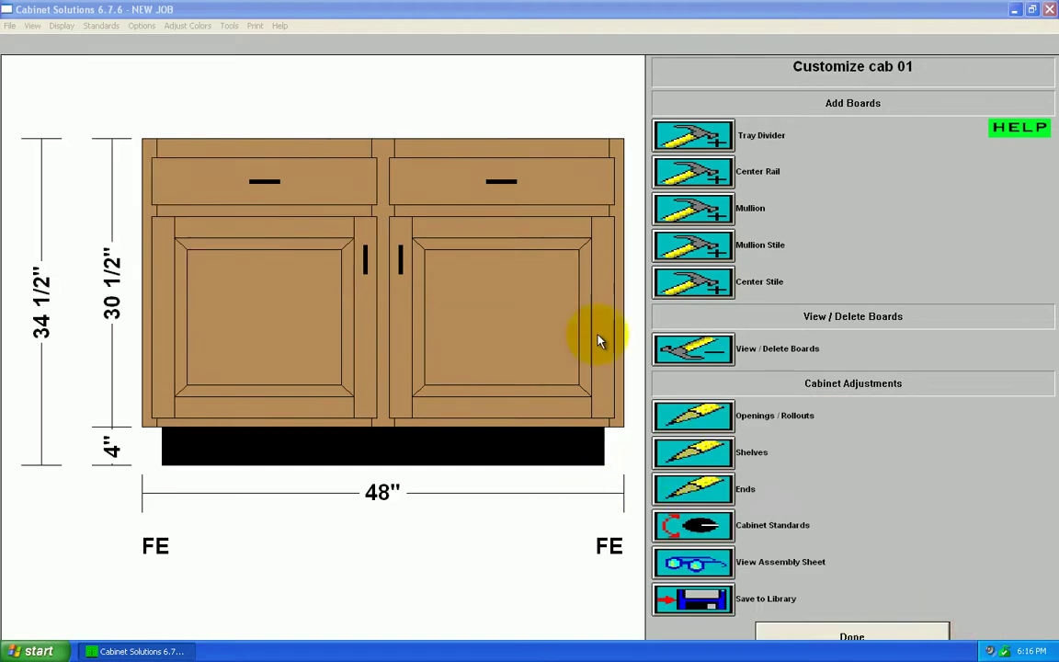
# Change cab 01's lower right opening 4 from a door to a drawer.
pyautogui.click(688, 425)
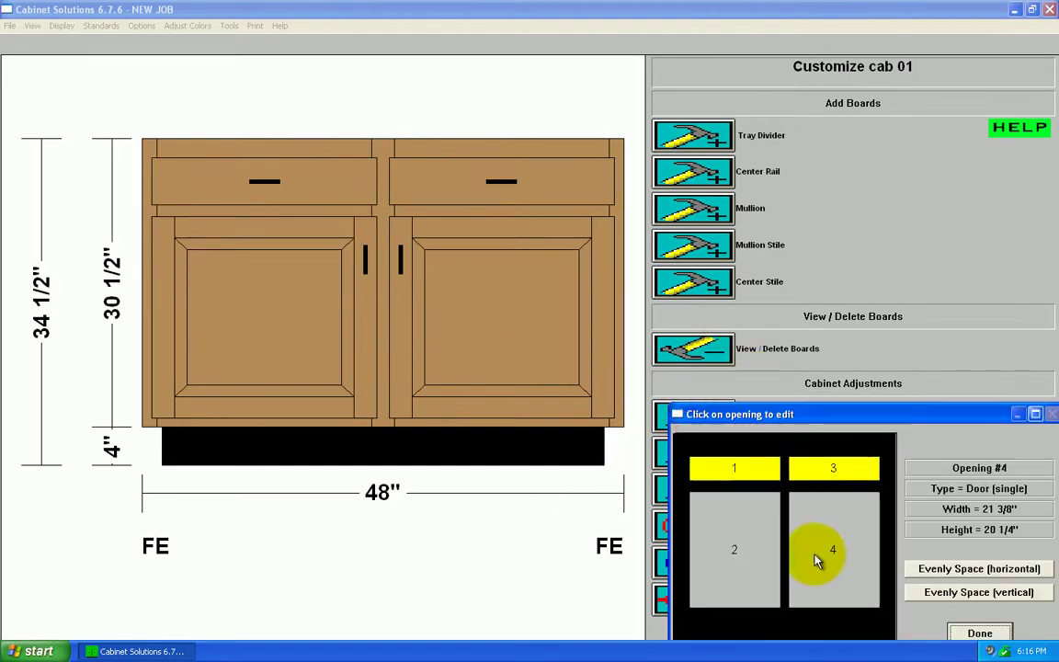
pyautogui.click(838, 528)
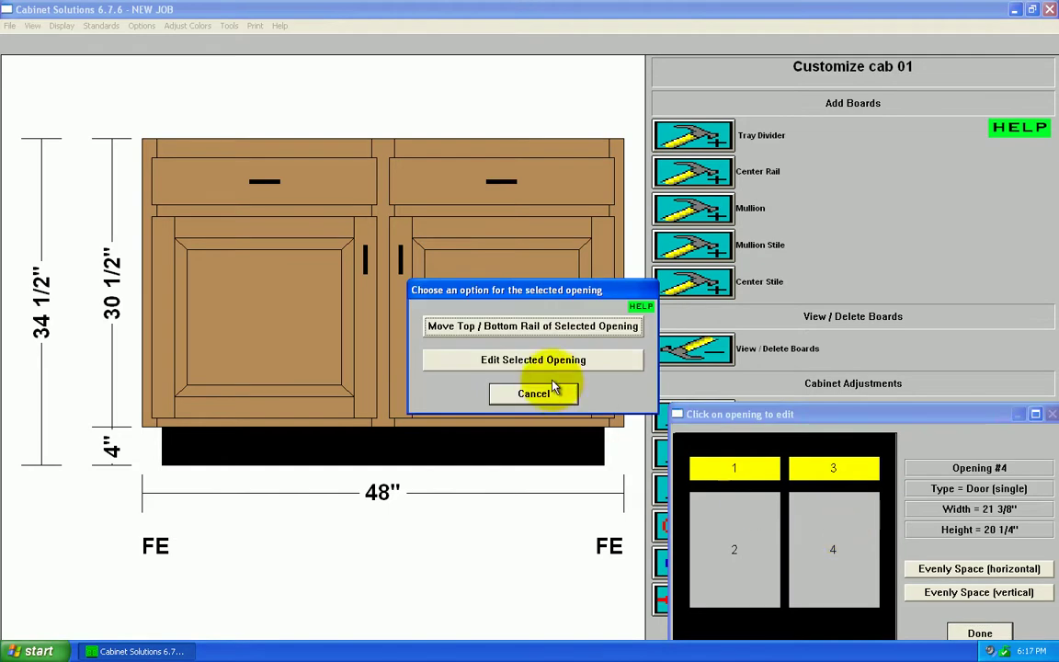
pyautogui.click(569, 361)
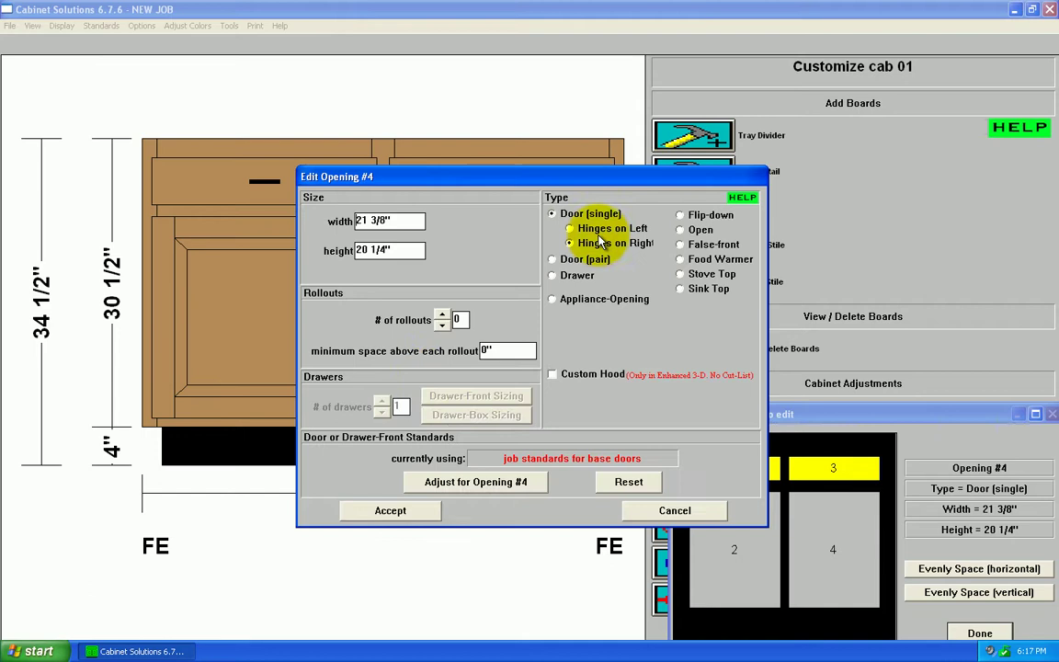
pyautogui.click(553, 275)
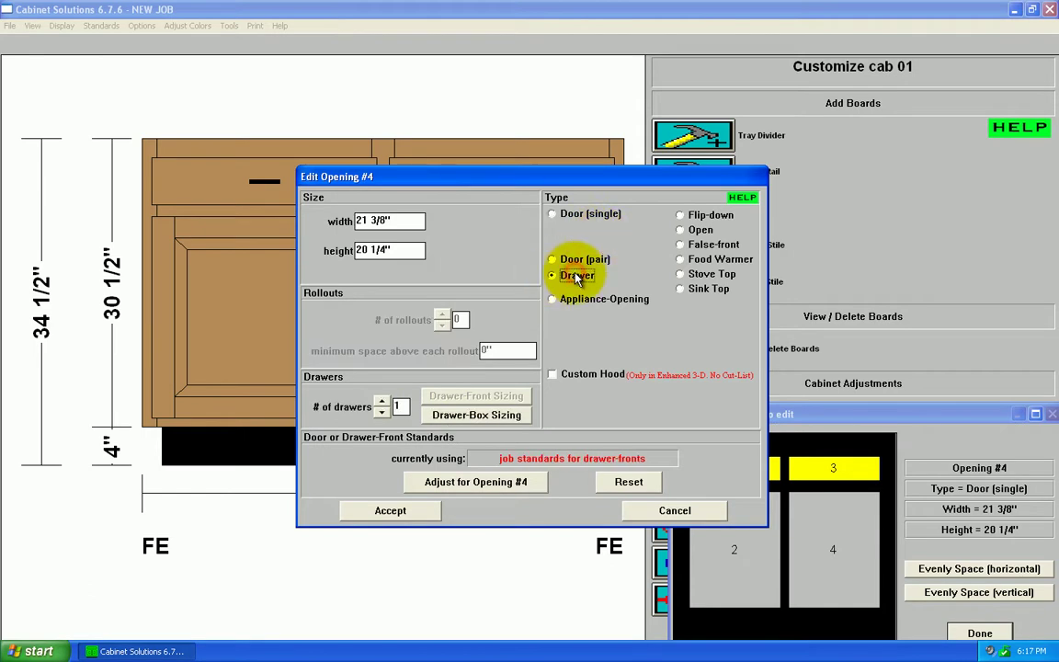
pyautogui.click(399, 511)
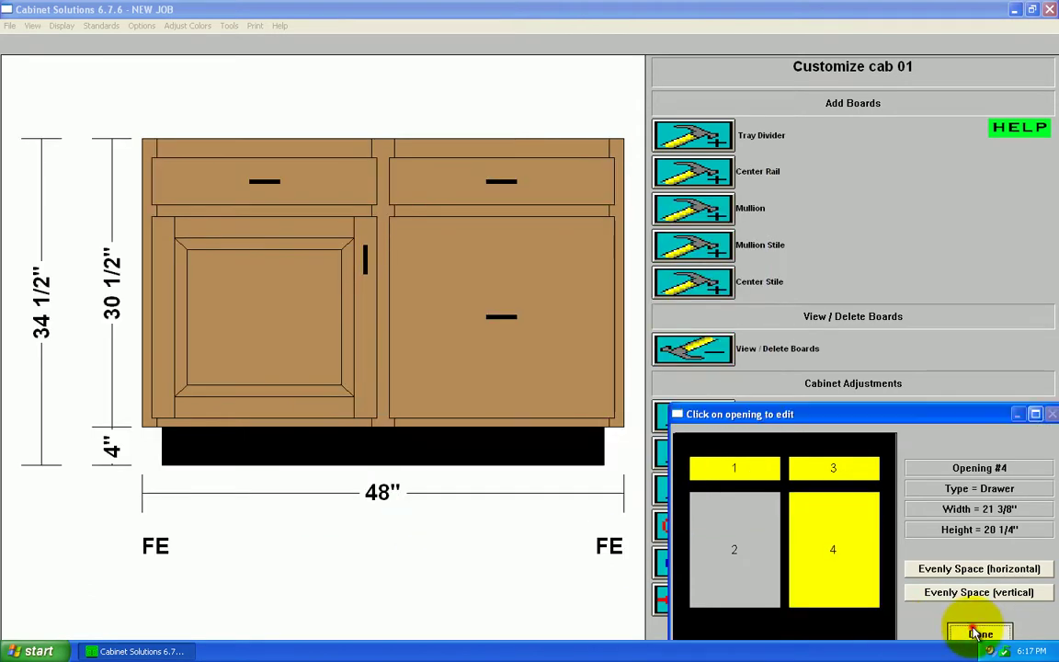
pyautogui.click(978, 632)
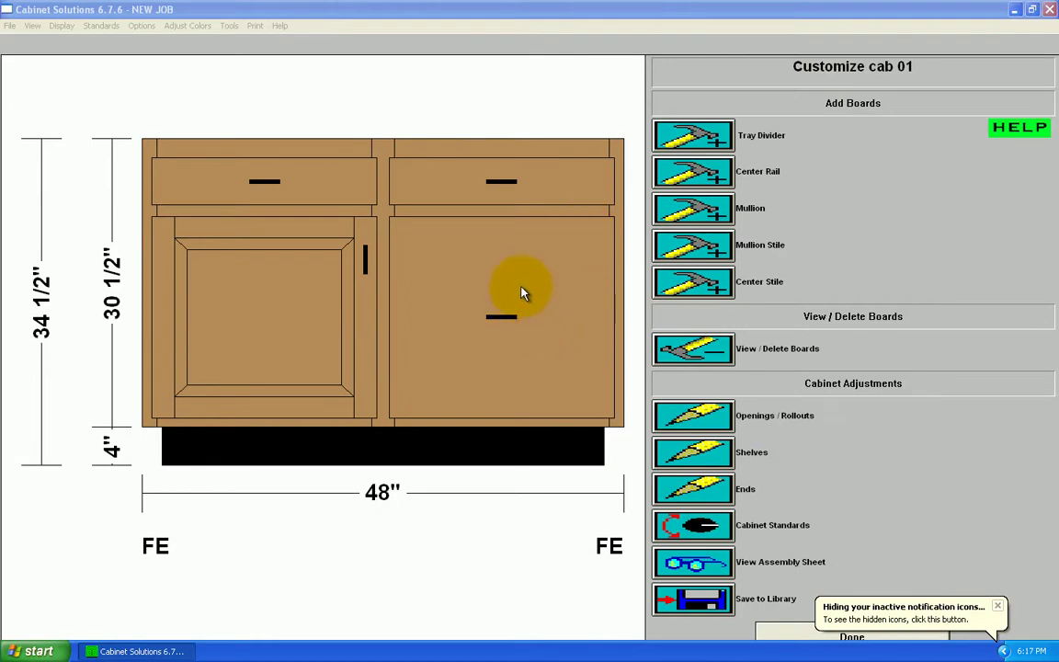
# Add 2 1/4" base center rails at openings 4 and 5, splitting the tall drawer into three.
pyautogui.click(701, 175)
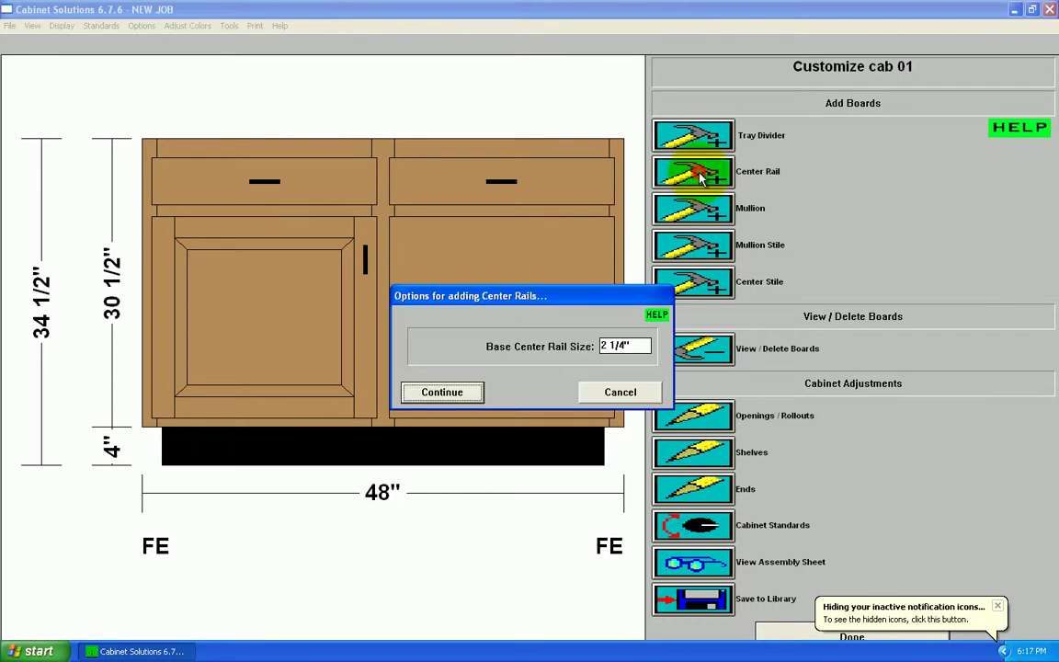
pyautogui.click(627, 346)
pyautogui.moveTo(627, 346); pyautogui.dragTo(548, 348)
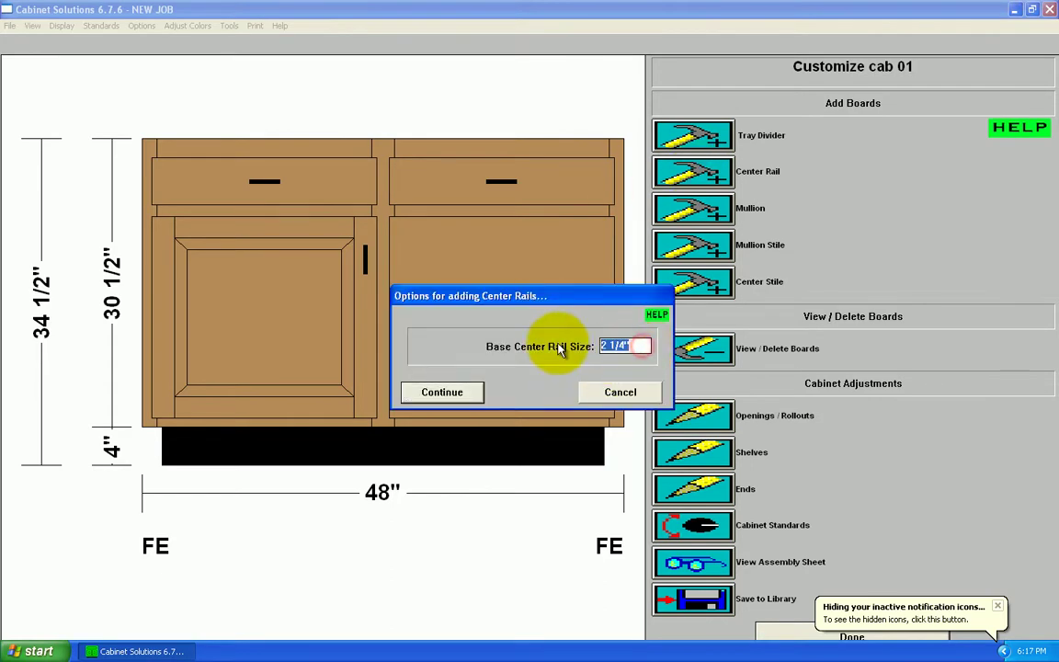
pyautogui.click(441, 392)
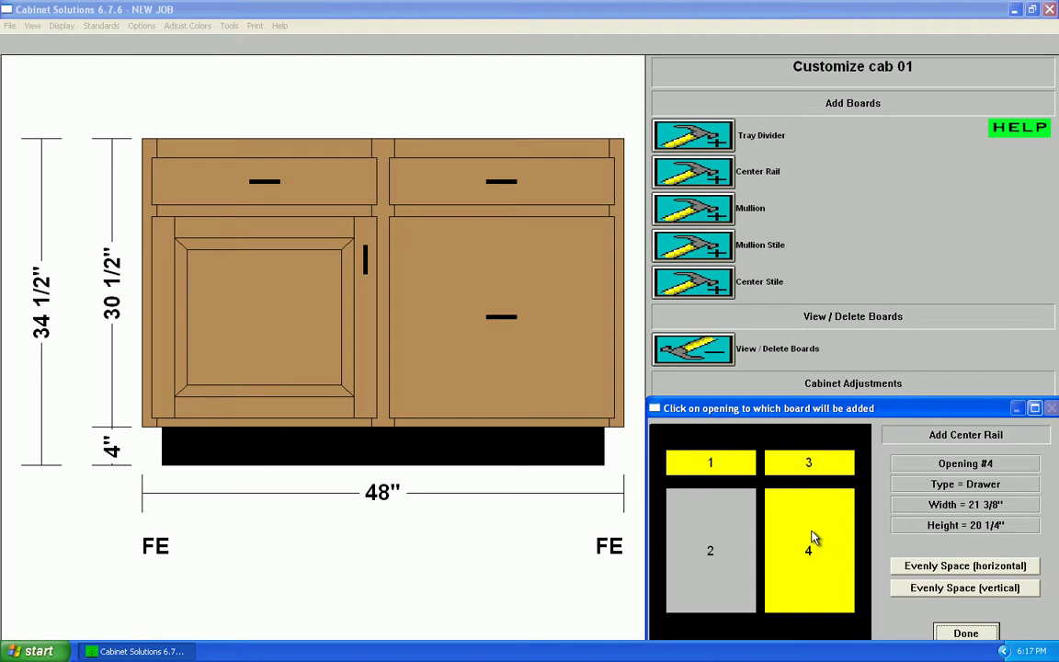
pyautogui.click(816, 524)
pyautogui.click(815, 554)
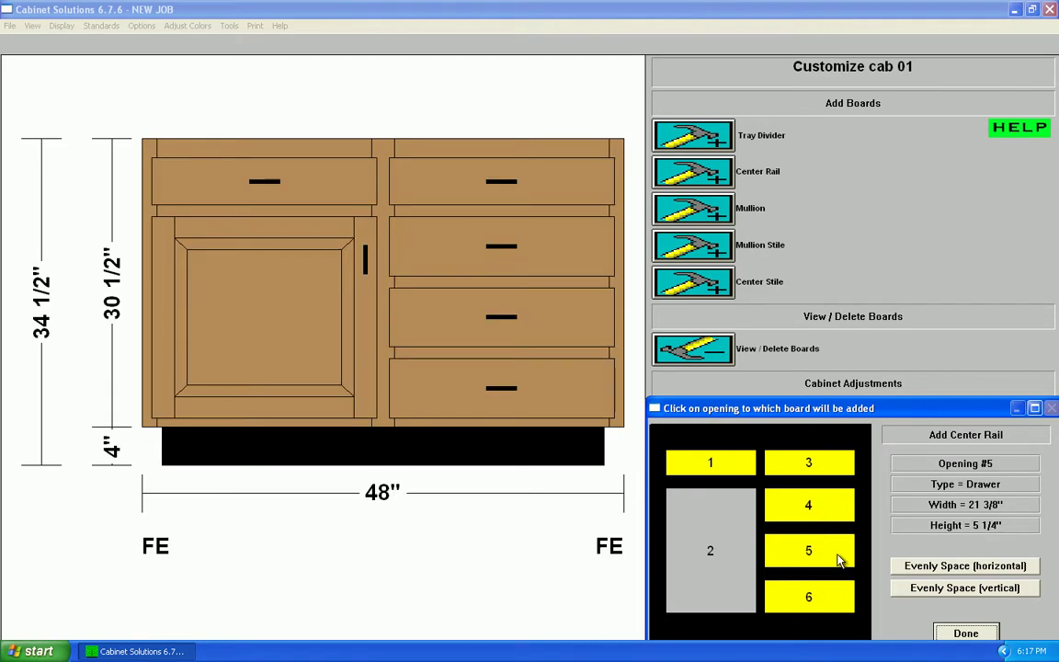
pyautogui.click(965, 632)
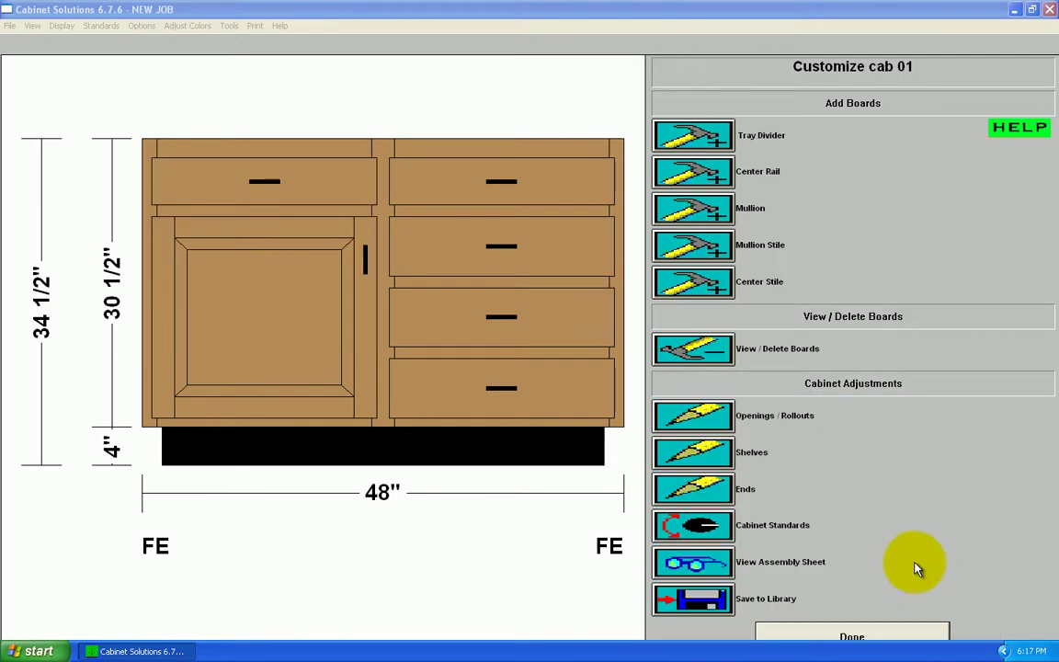
pyautogui.click(678, 25)
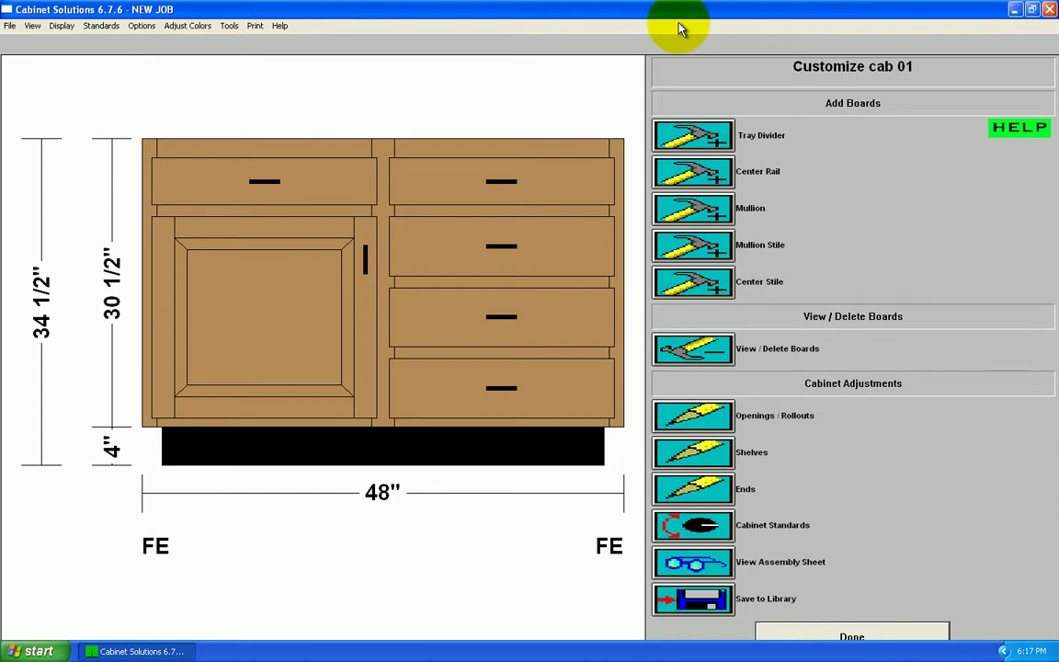
# Open cab 01's assembly sheet and page through its openings, door/drawer fronts, face-frame and box parts.
pyautogui.click(699, 563)
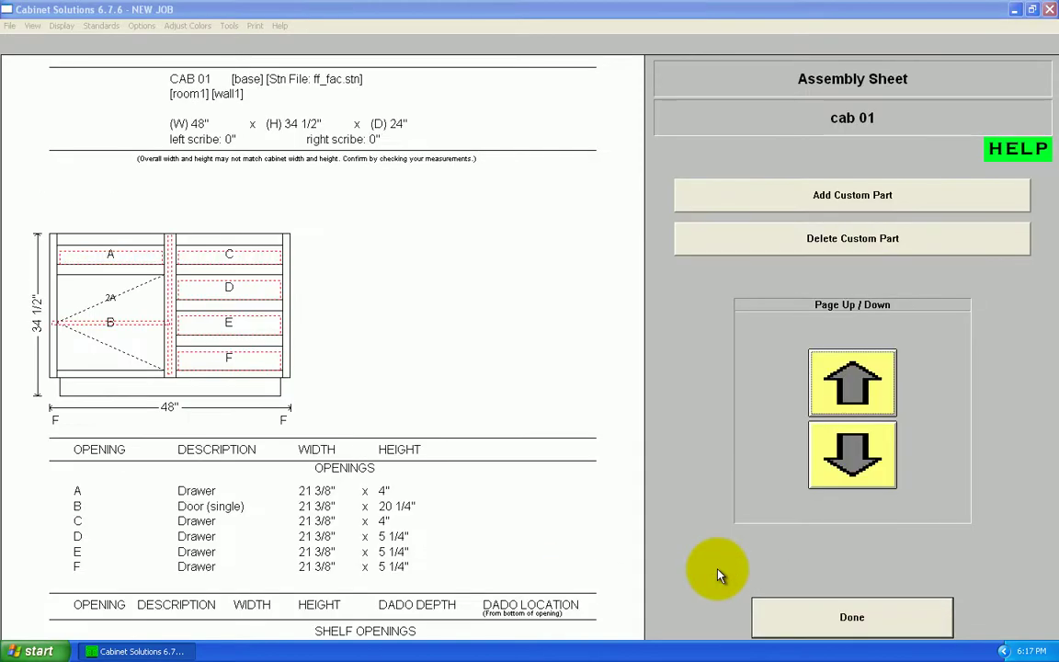
pyautogui.click(320, 17)
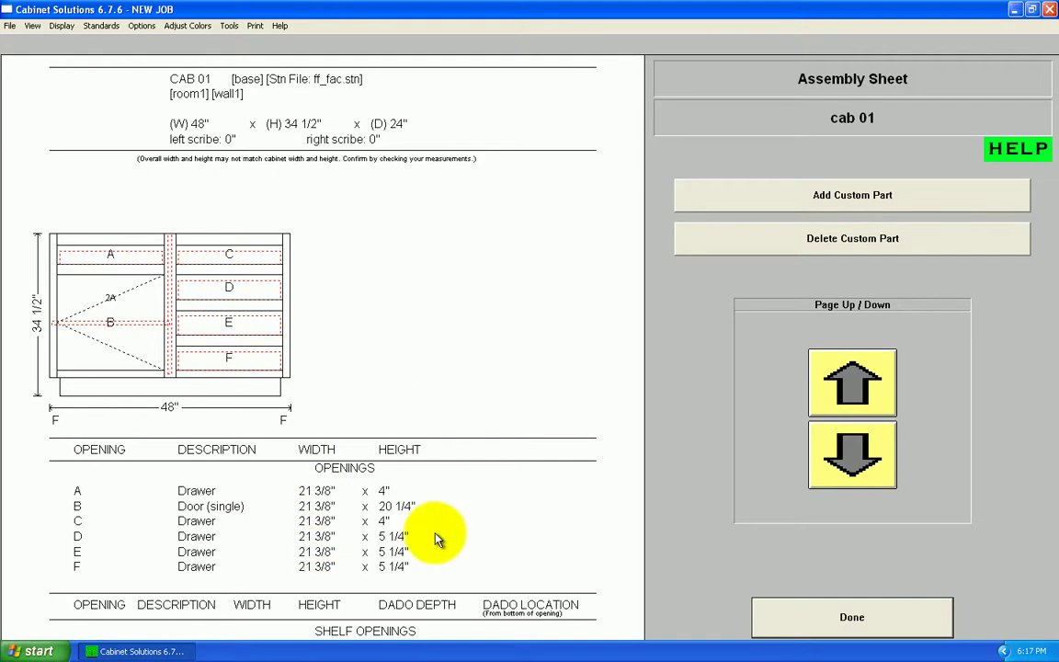
pyautogui.click(854, 468)
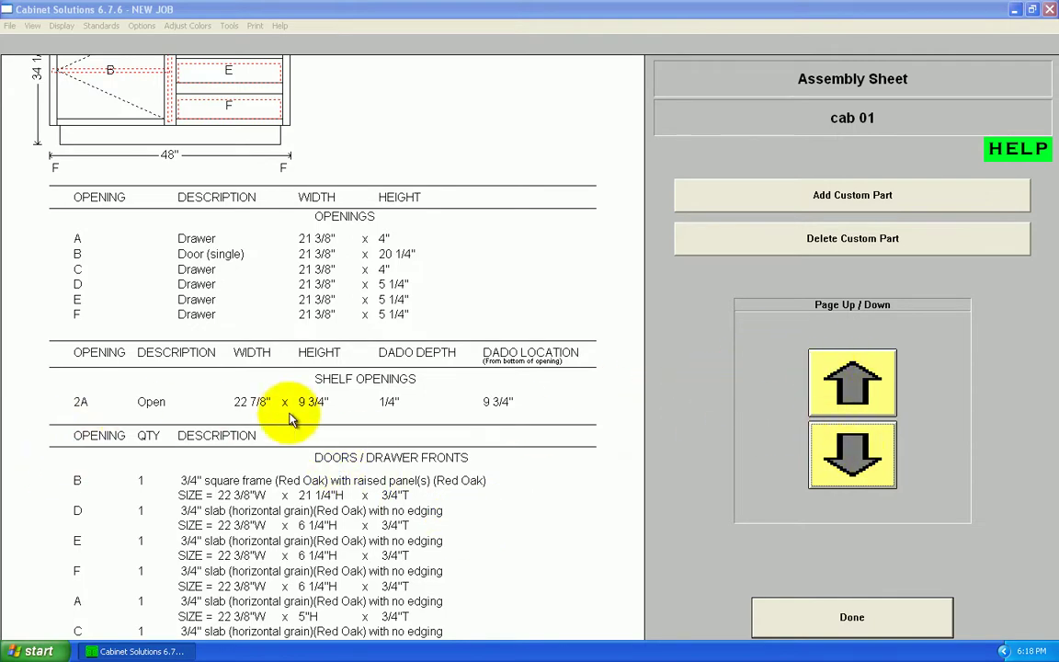
pyautogui.click(855, 379)
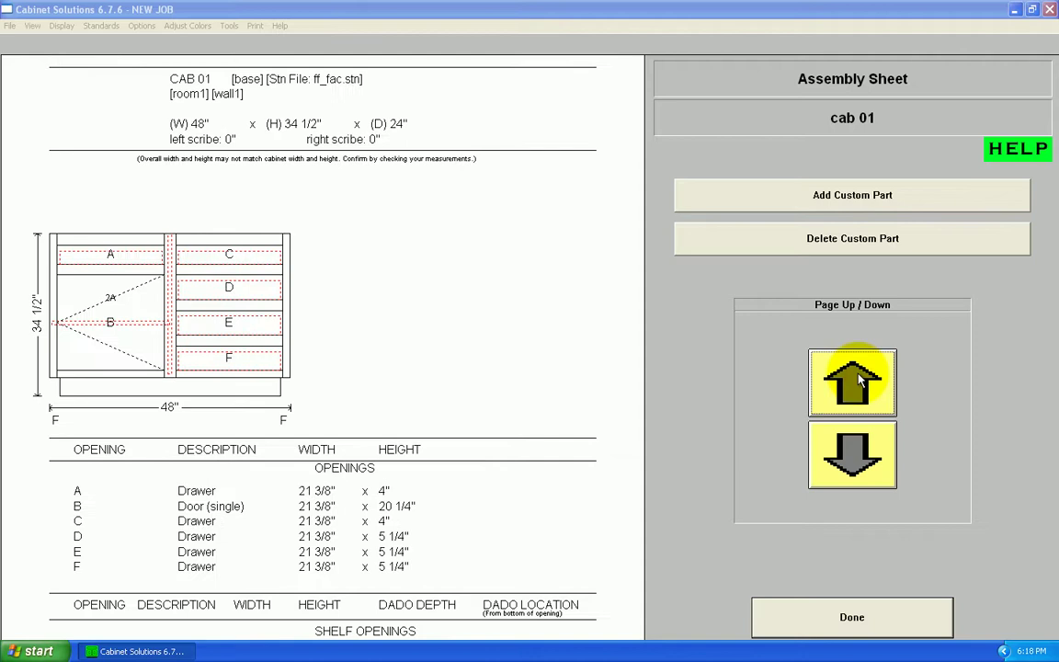
pyautogui.click(852, 452)
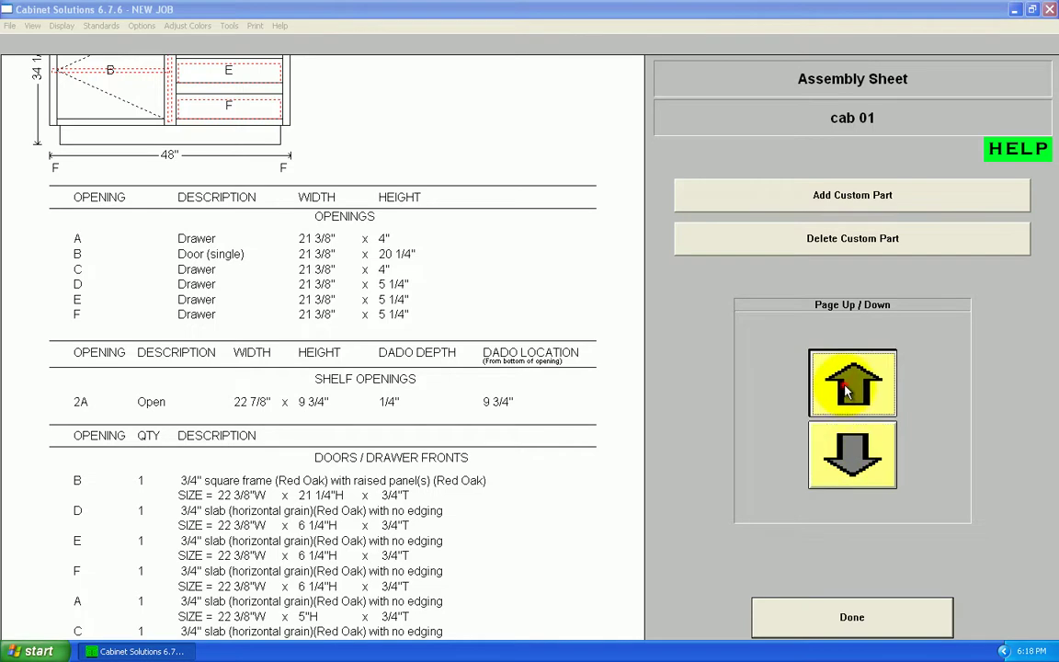
pyautogui.press('pageup')
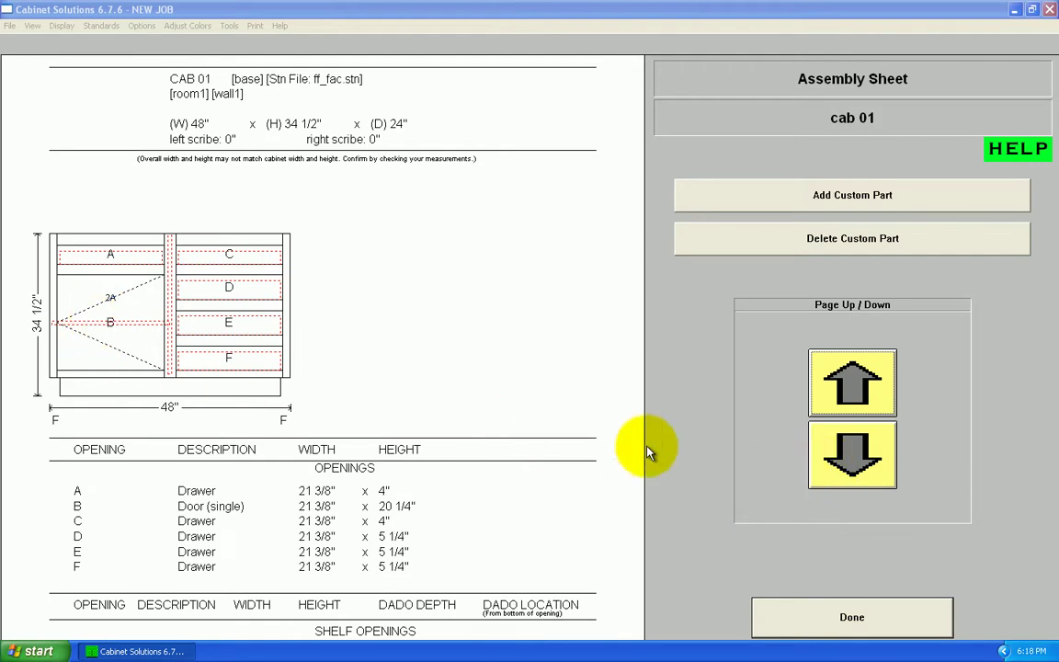
pyautogui.click(845, 454)
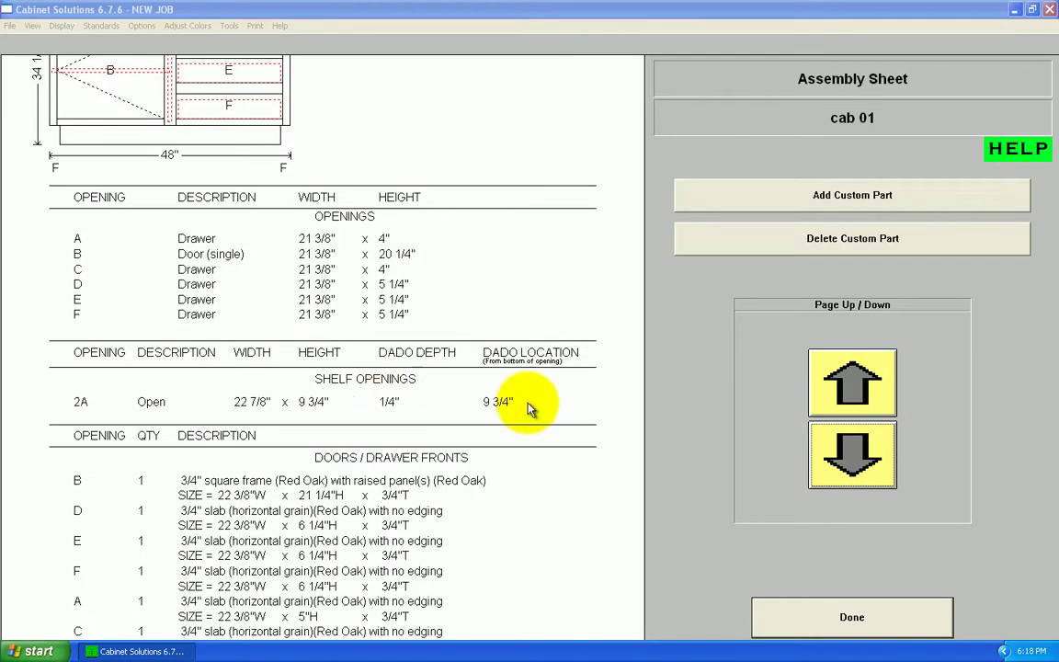
pyautogui.click(853, 460)
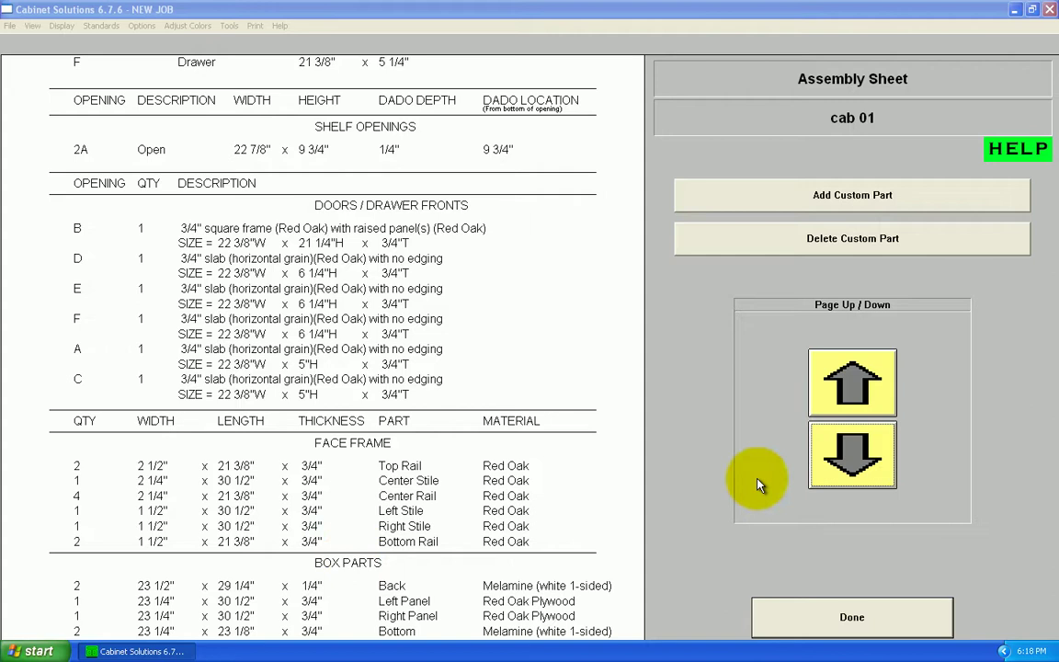
pyautogui.click(846, 454)
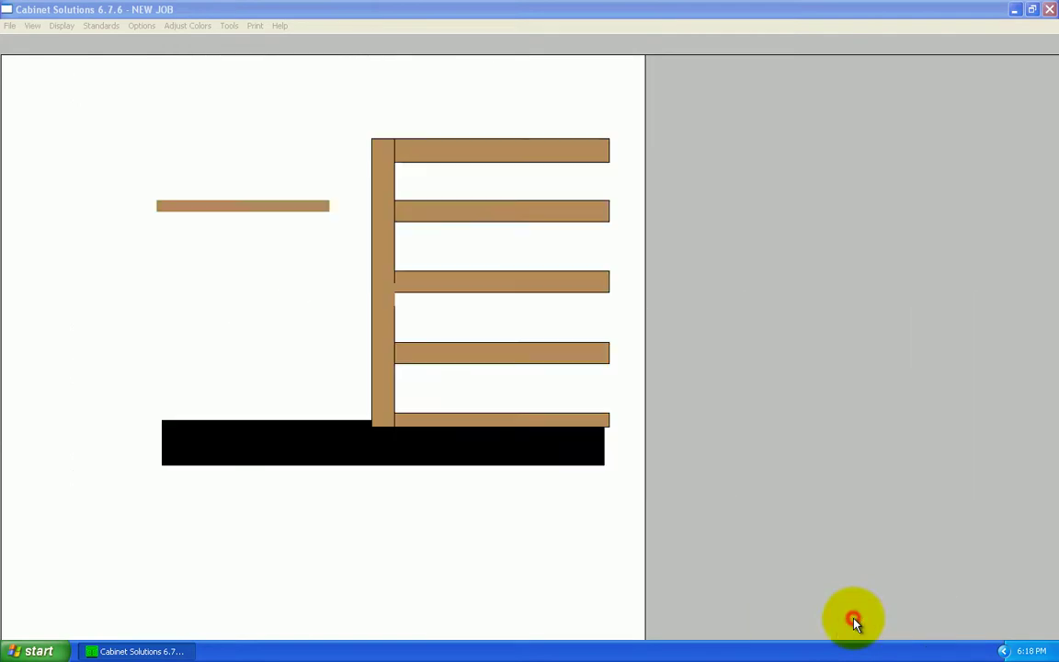
pyautogui.click(839, 628)
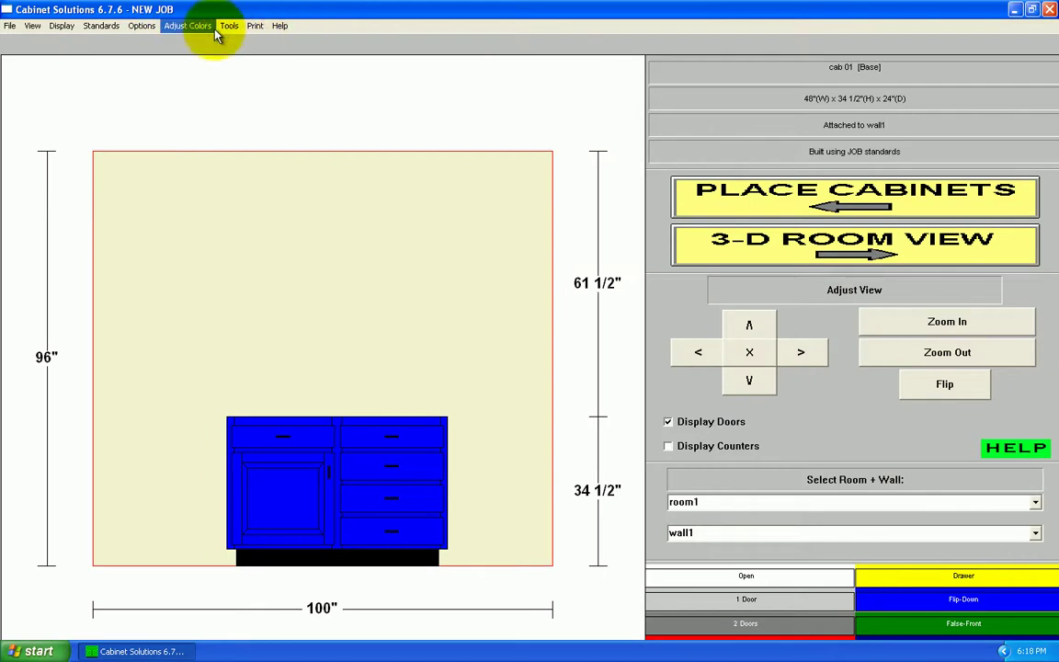
pyautogui.click(255, 27)
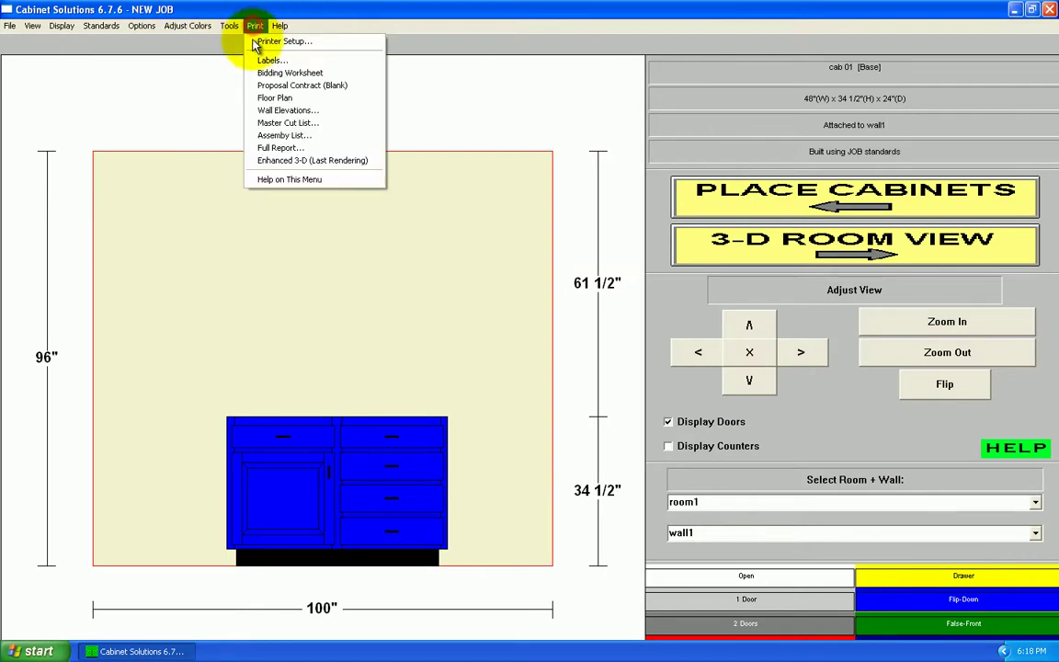
pyautogui.click(276, 122)
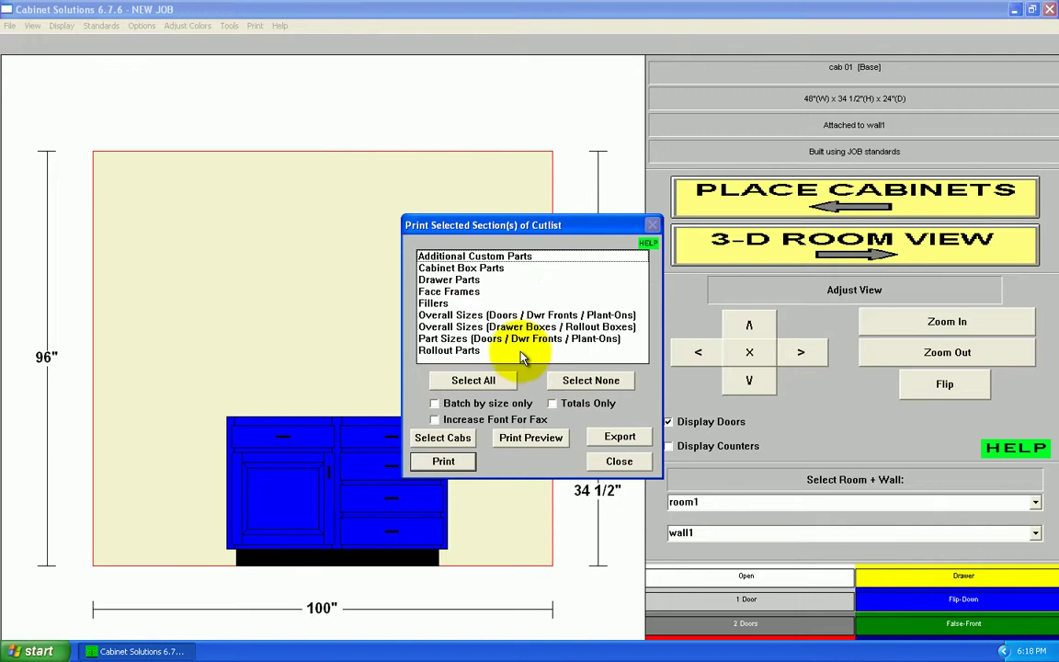
pyautogui.click(491, 269)
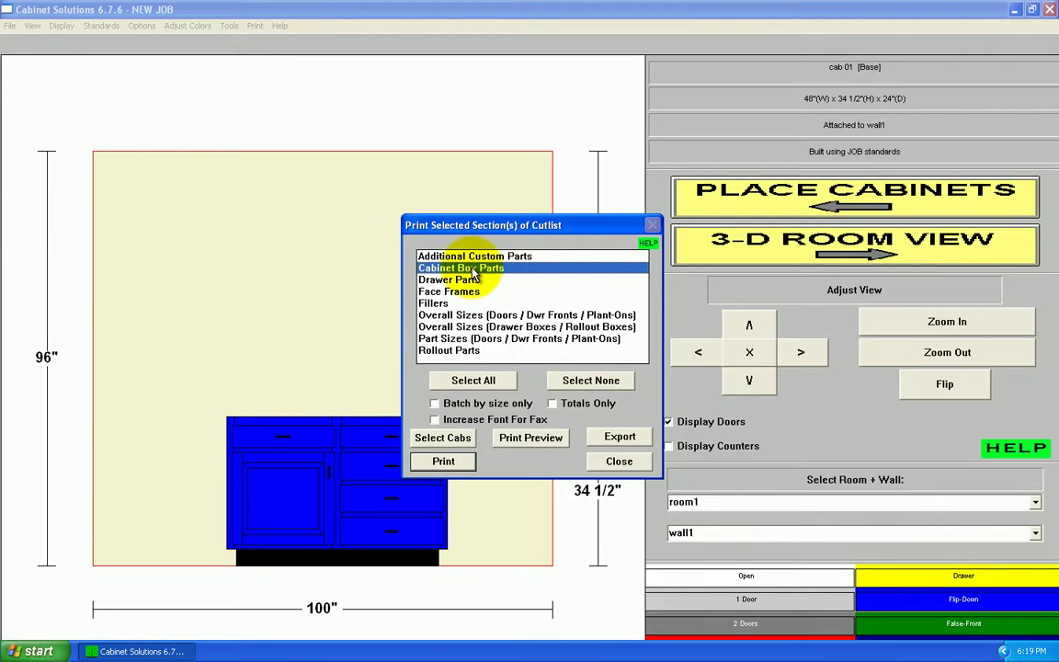
pyautogui.click(532, 439)
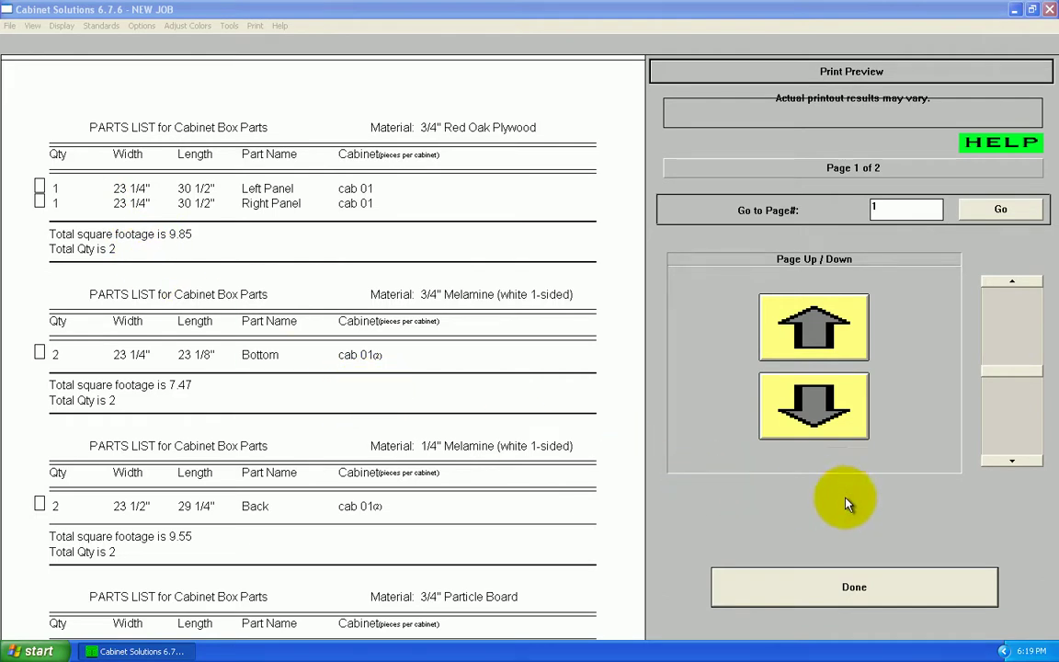
pyautogui.click(1014, 462)
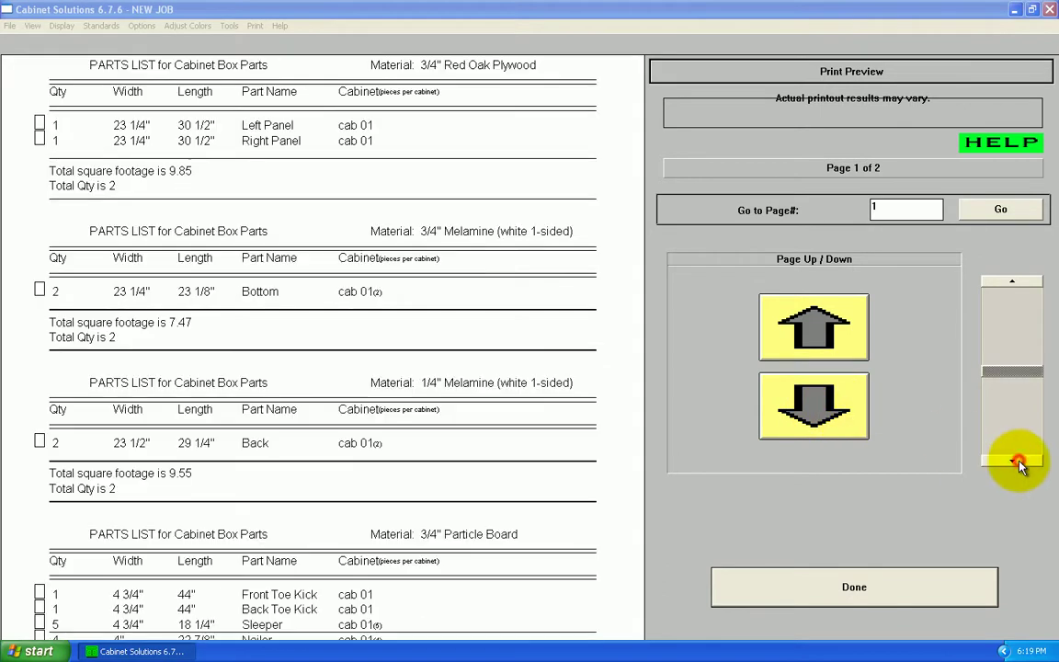
pyautogui.click(1016, 461)
pyautogui.click(1015, 460)
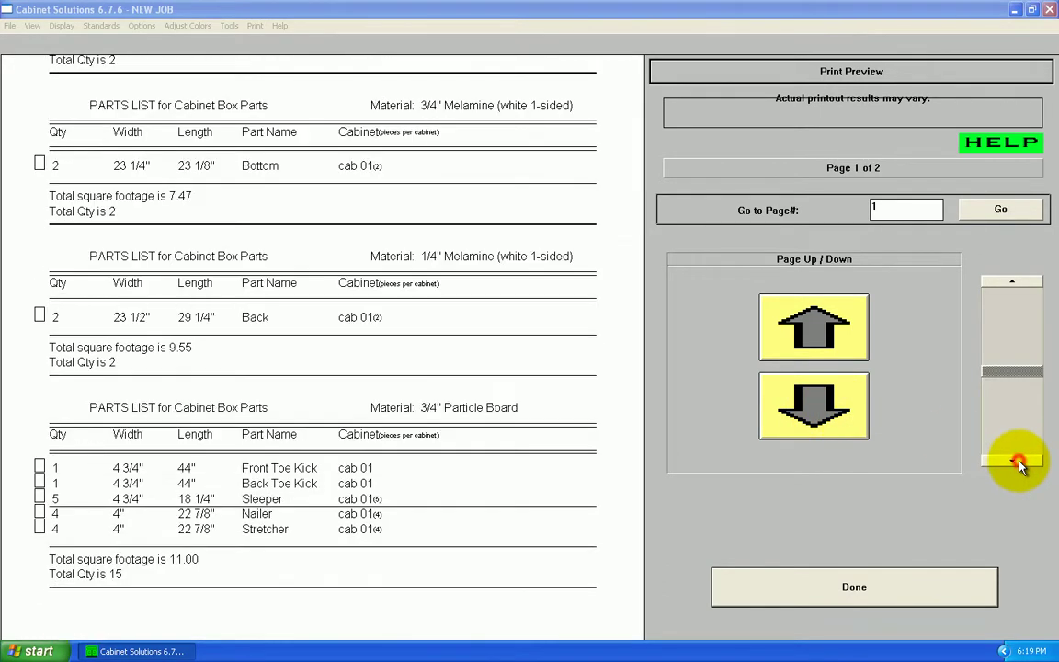
pyautogui.click(1015, 460)
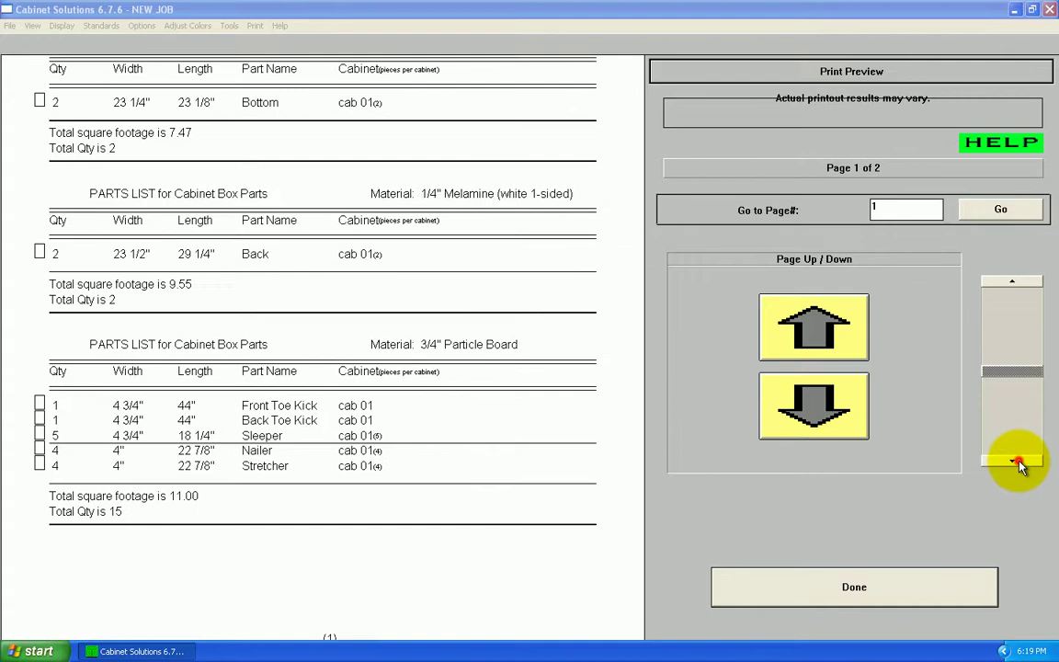
pyautogui.click(1015, 460)
pyautogui.click(818, 586)
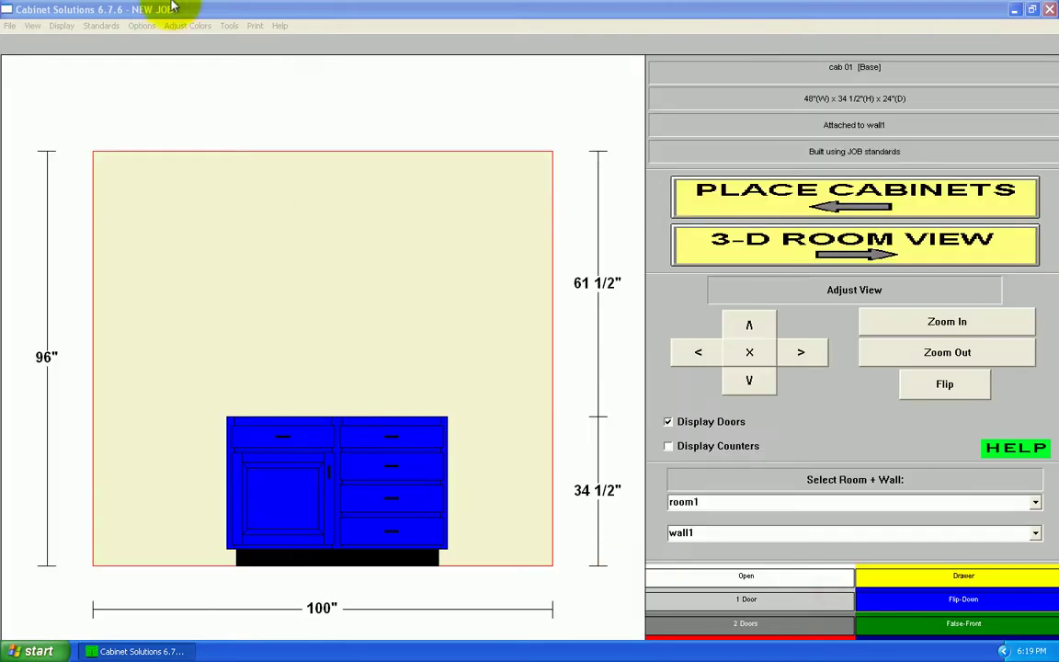
pyautogui.click(254, 26)
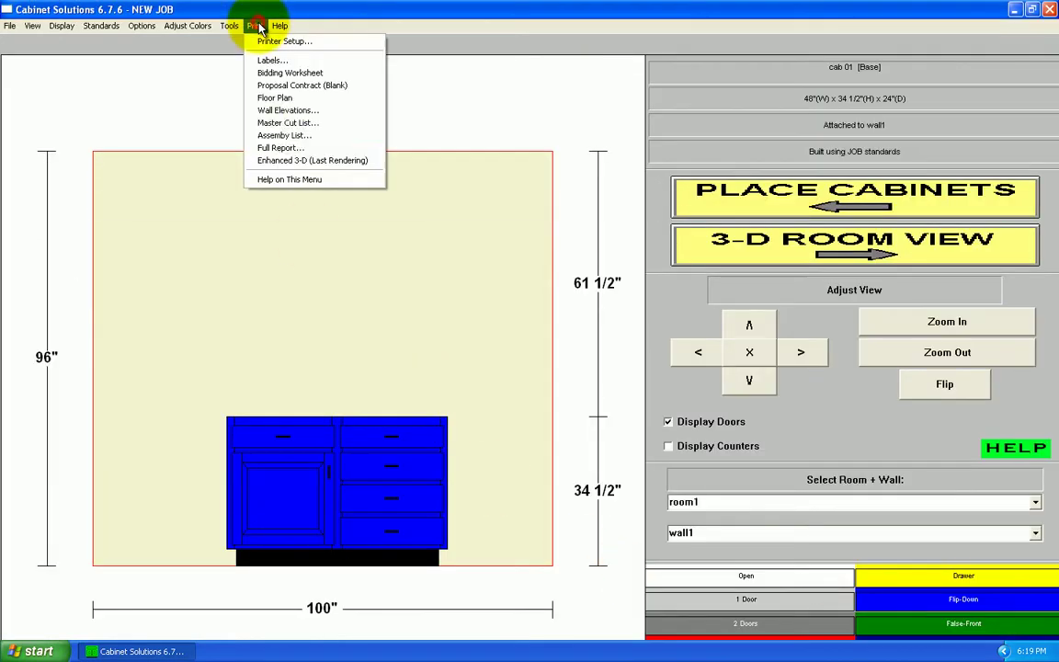
pyautogui.click(298, 124)
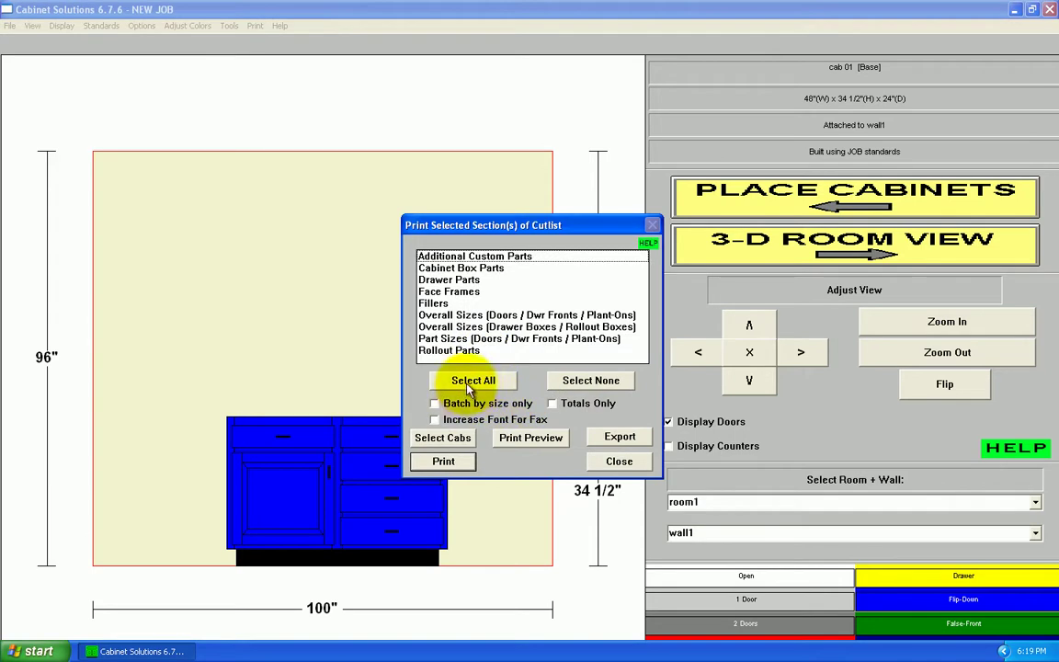
pyautogui.click(473, 316)
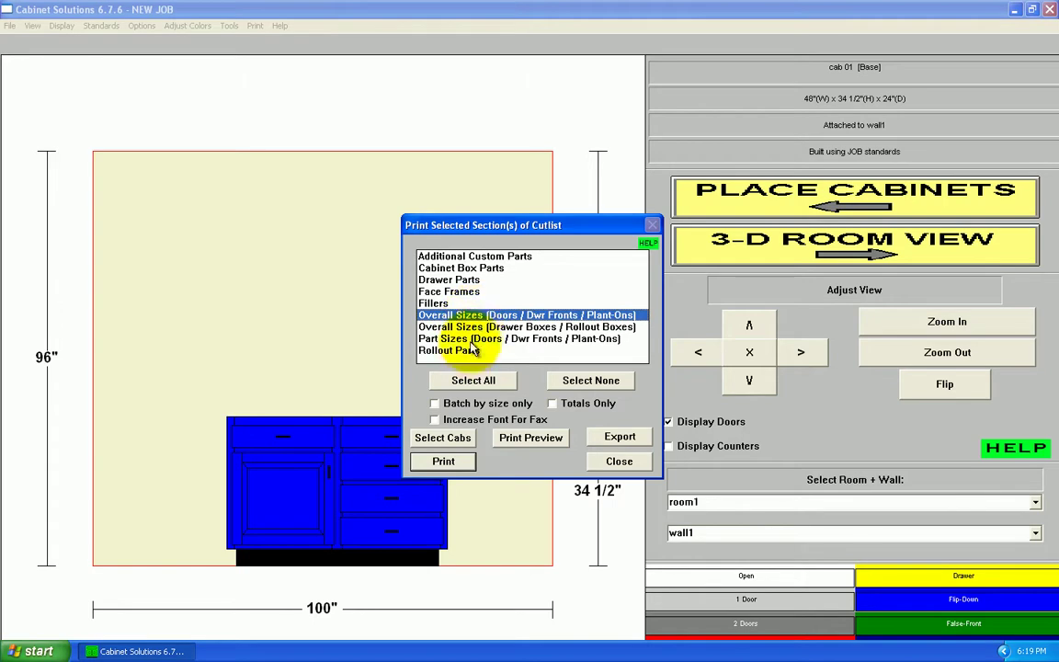
pyautogui.click(473, 339)
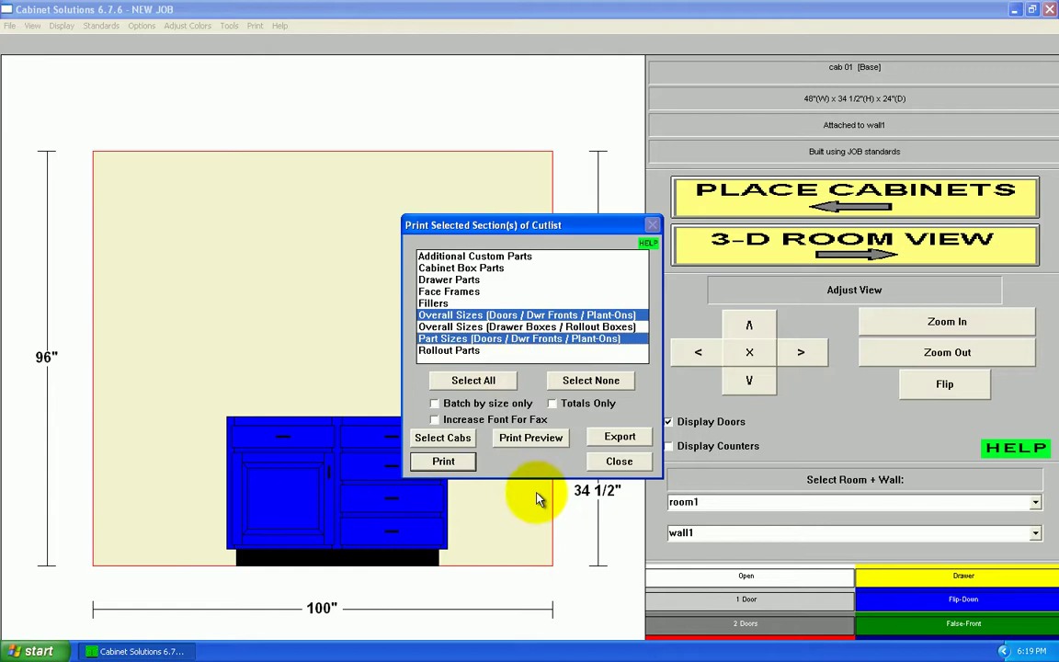
pyautogui.click(537, 440)
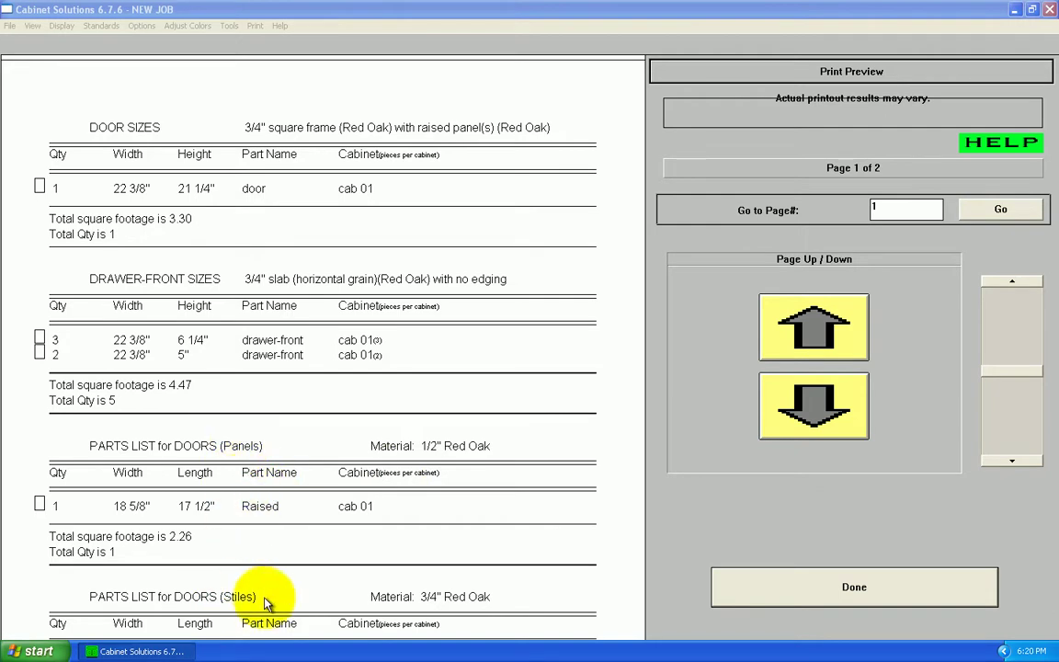
pyautogui.click(1009, 462)
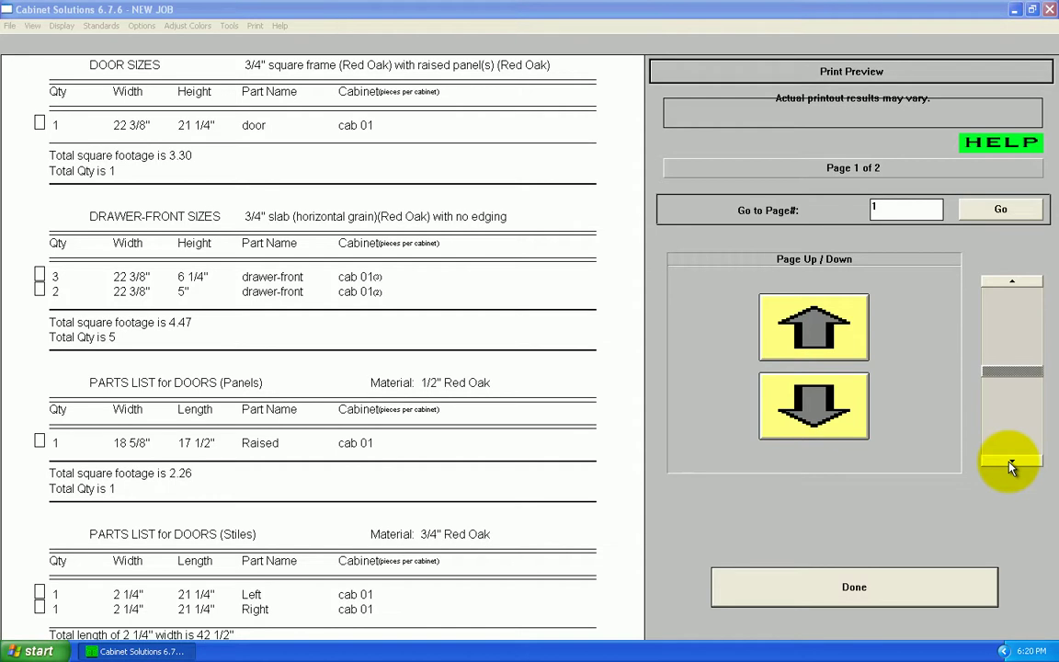
pyautogui.click(1010, 462)
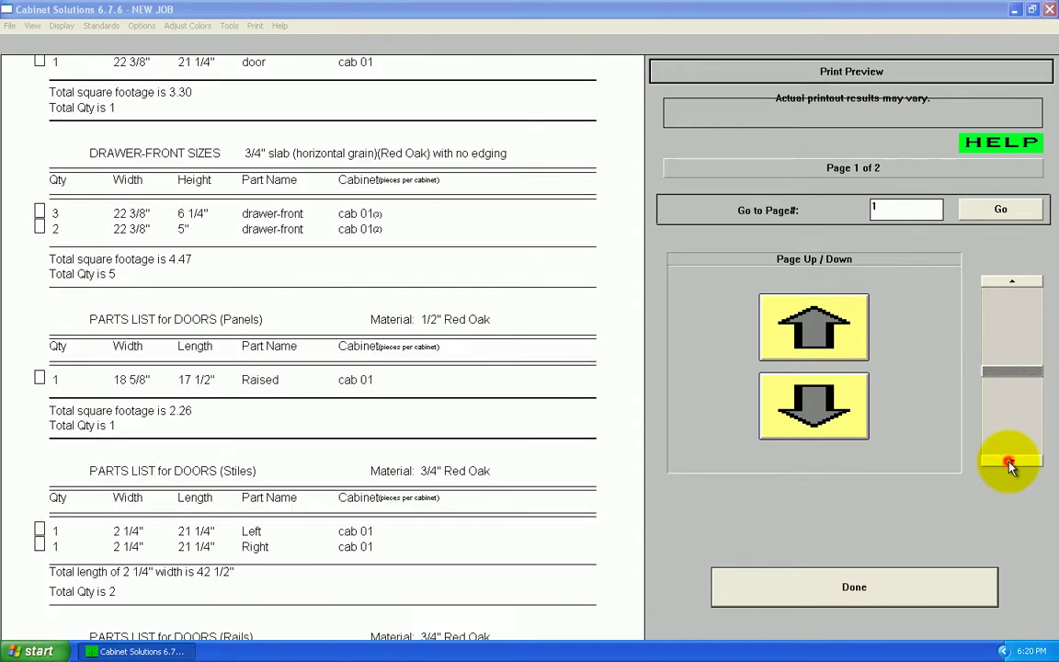
pyautogui.click(1010, 463)
pyautogui.click(1010, 463)
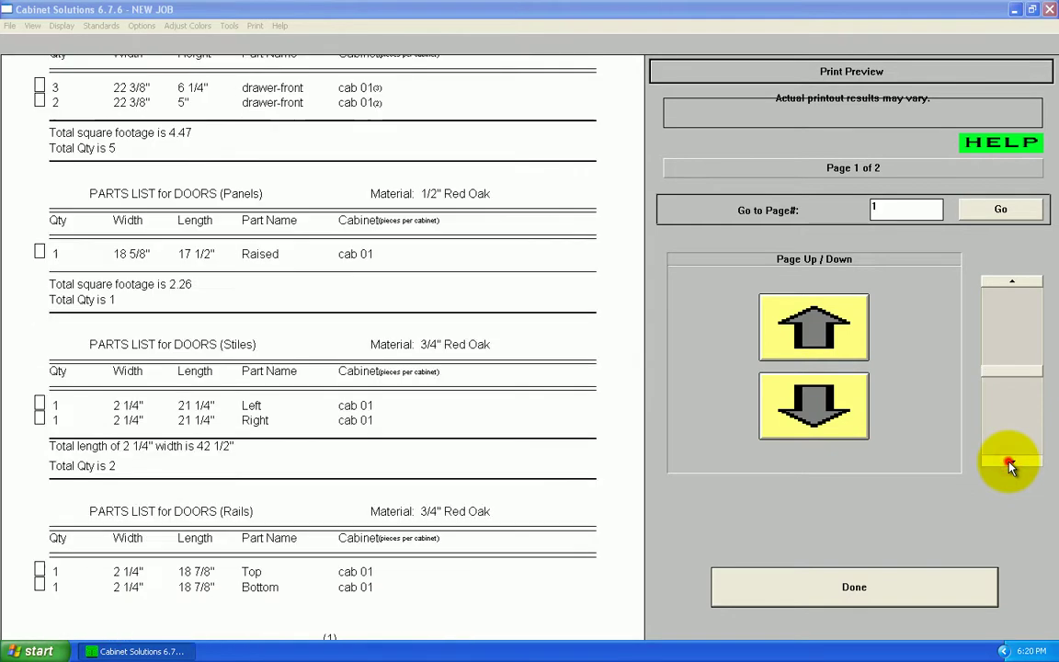
pyautogui.click(890, 577)
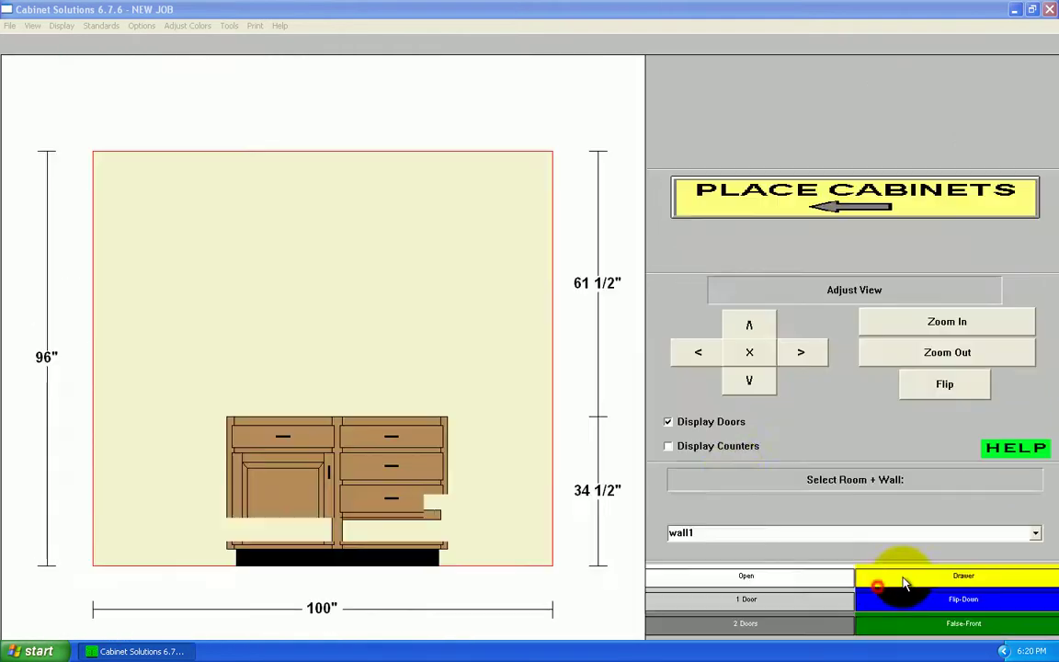
# Preview the Master Cut List with all sections selected.
pyautogui.click(255, 26)
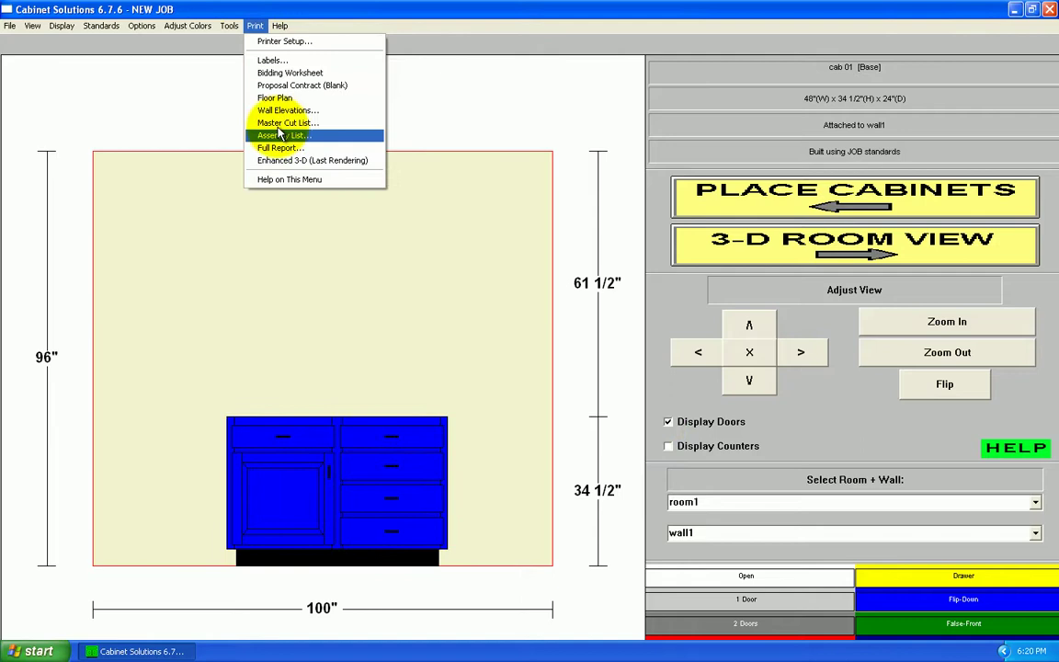
pyautogui.click(283, 122)
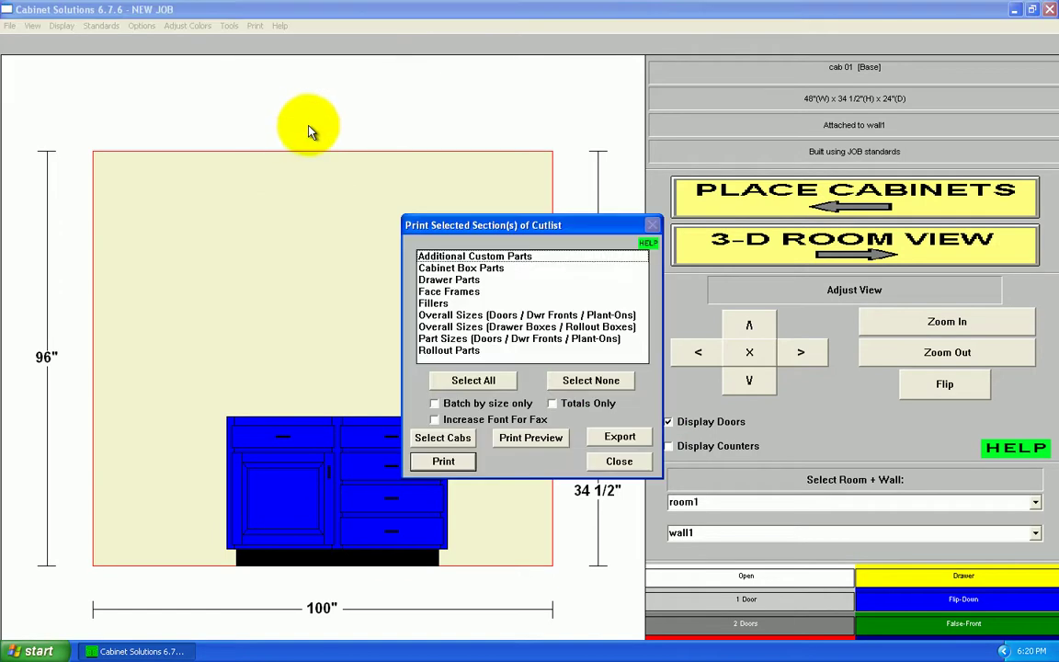
pyautogui.click(482, 377)
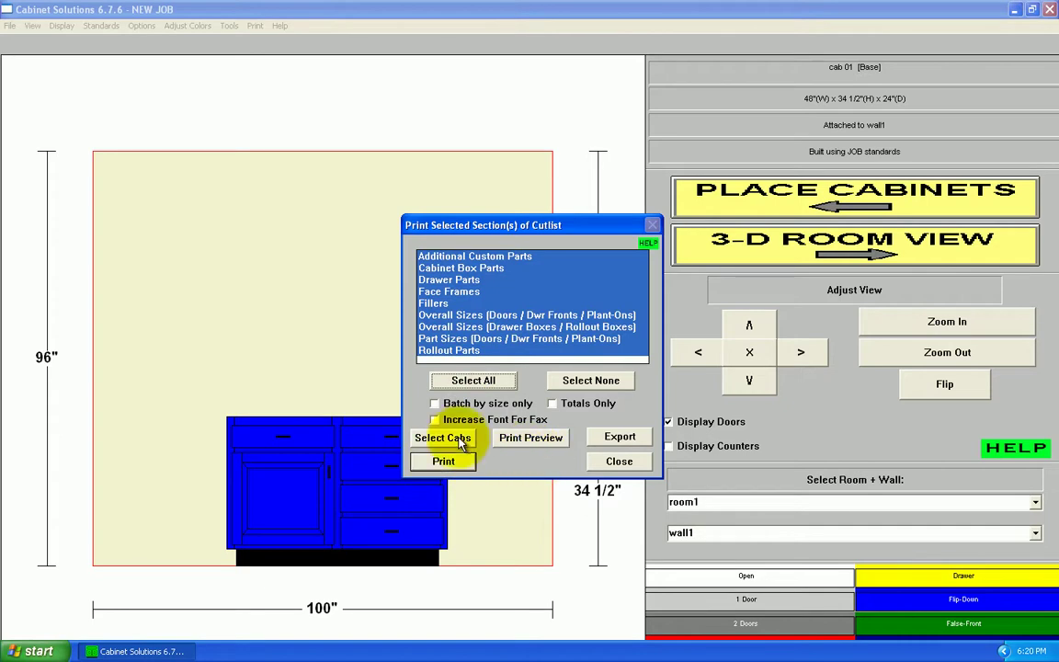
pyautogui.click(538, 437)
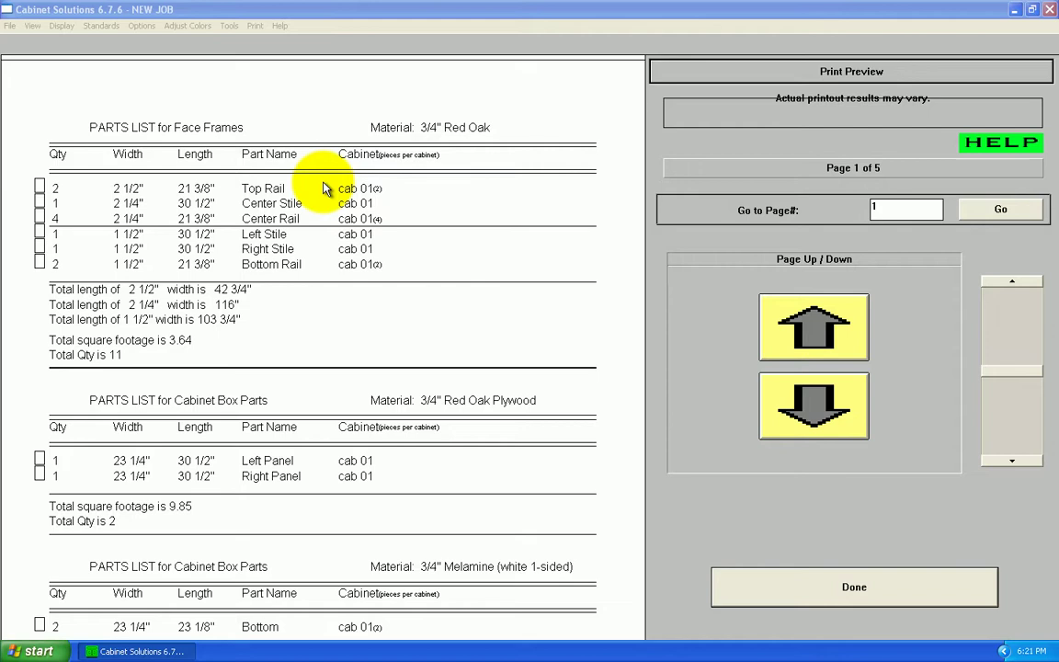
# Page forward through the cut list preview to page 4's drawer parts.
pyautogui.click(1010, 462)
pyautogui.click(813, 406)
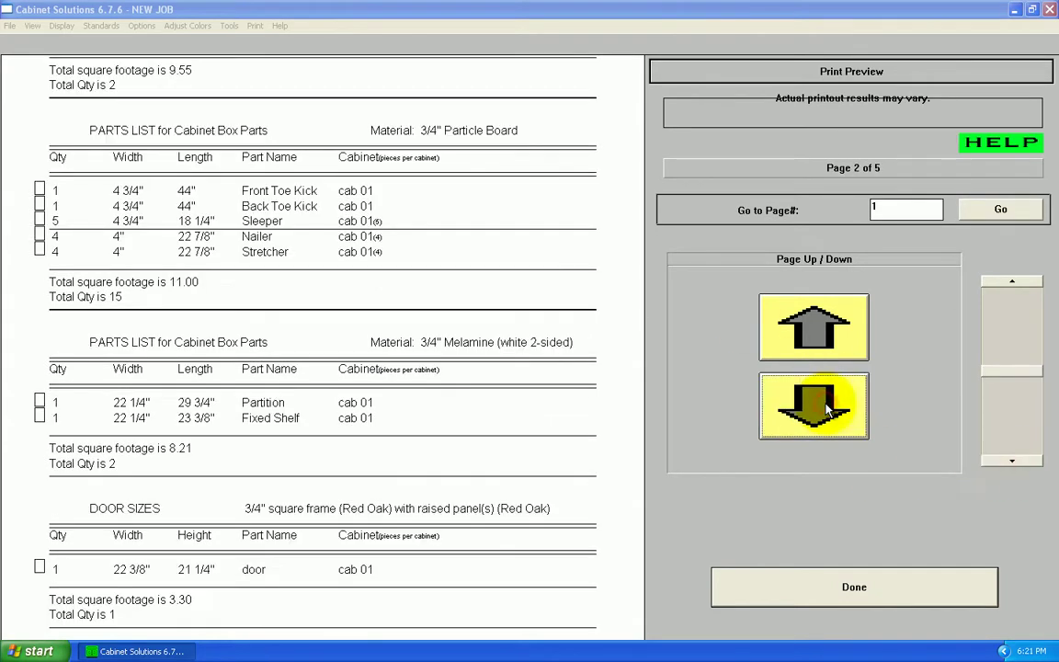
pyautogui.click(826, 411)
pyautogui.click(826, 411)
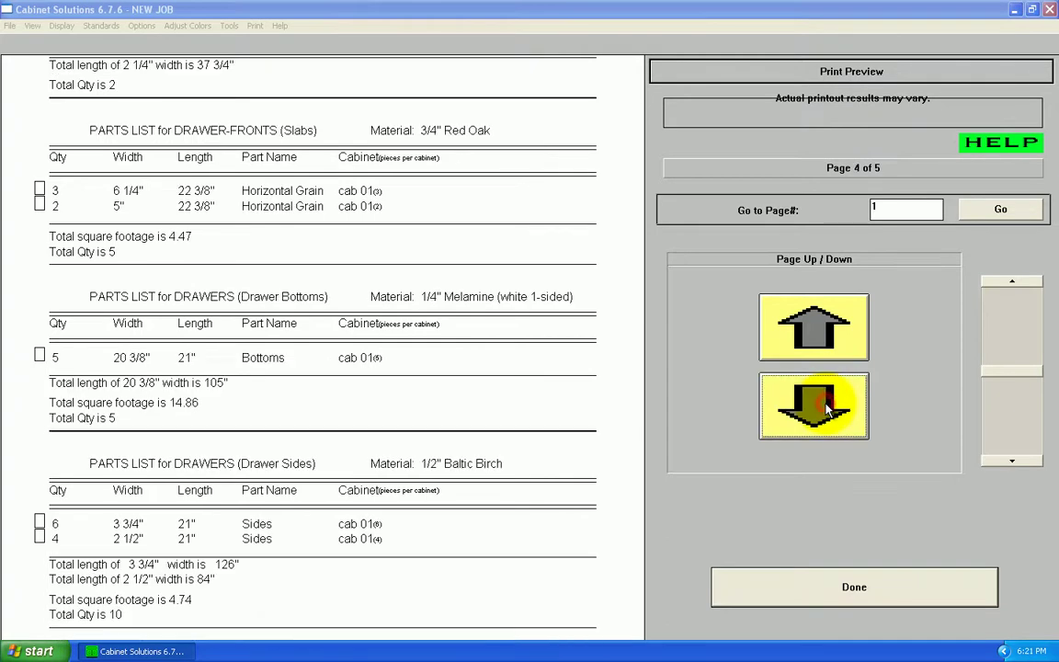